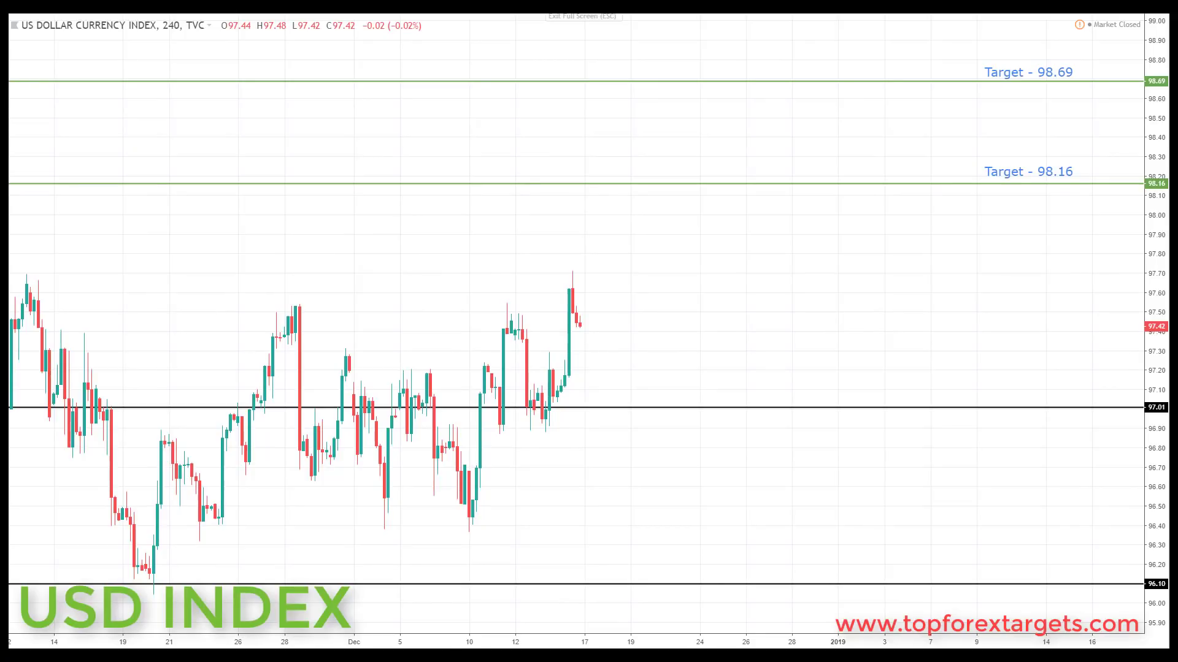
# - Brush a cyan path dipping to the 97.01 support, then rising past 98.16 to 98.69, underlining both targets
pyautogui.moveTo(362, 407); pyautogui.dragTo(745, 414)
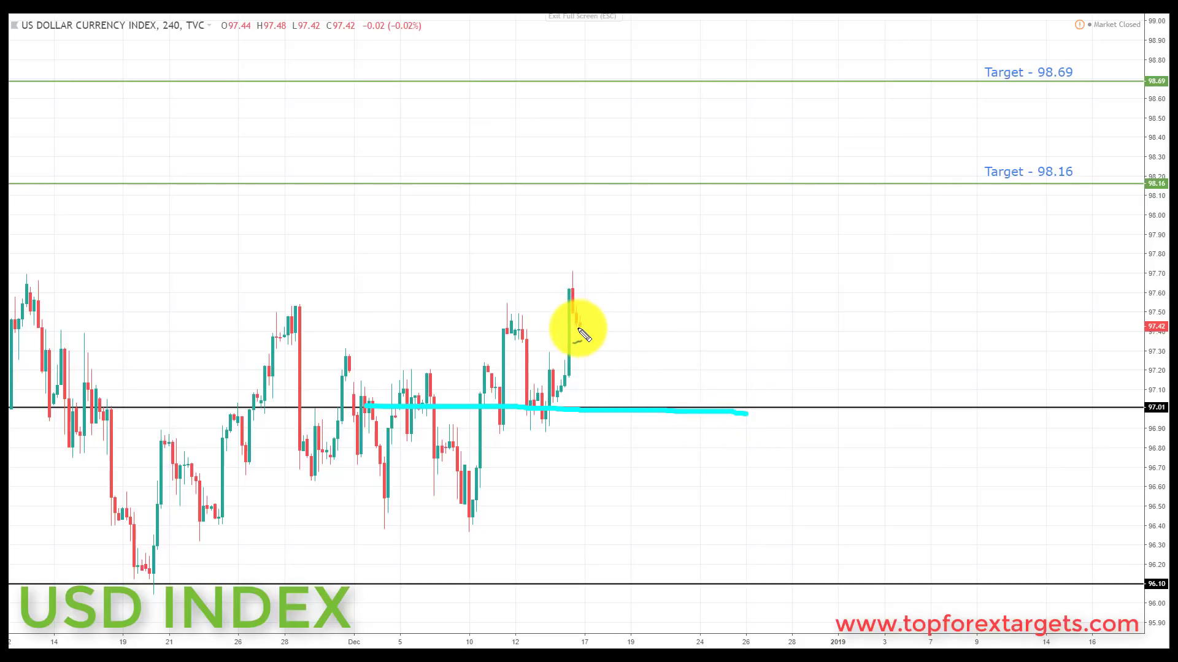
pyautogui.moveTo(583, 329)
pyautogui.mouseDown()
pyautogui.moveTo(641, 410)
pyautogui.moveTo(644, 394)
pyautogui.moveTo(613, 402)
pyautogui.moveTo(652, 426)
pyautogui.moveTo(652, 395)
pyautogui.moveTo(639, 411)
pyautogui.moveTo(736, 212)
pyautogui.moveTo(747, 231)
pyautogui.mouseUp()
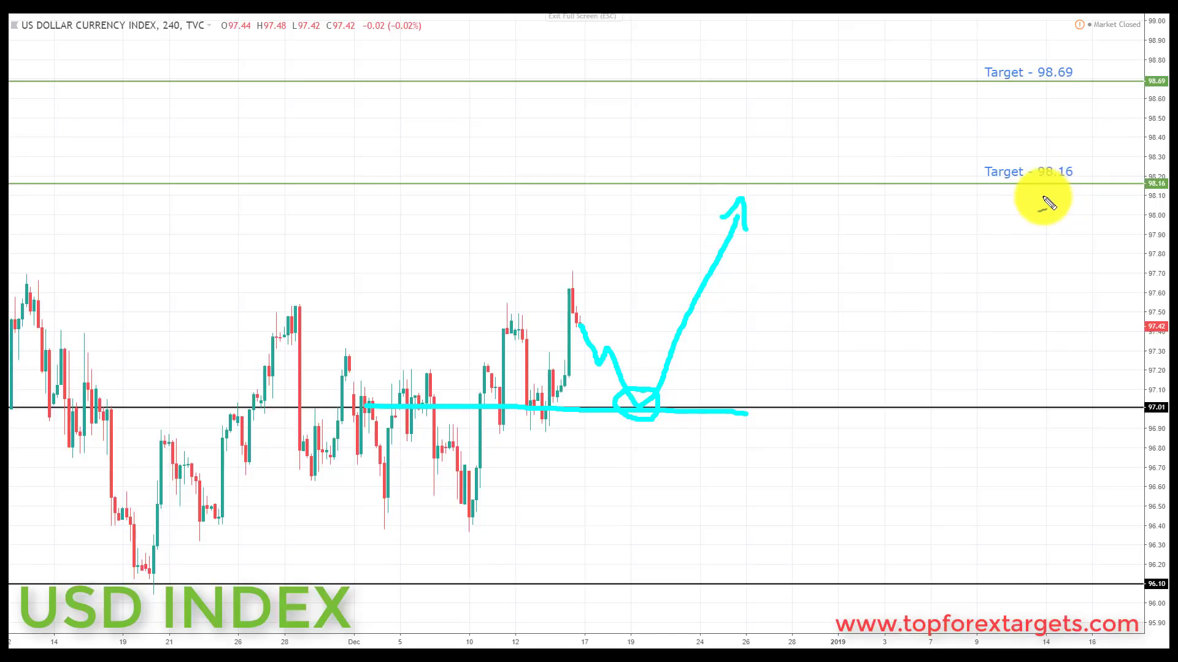
pyautogui.moveTo(1035, 189); pyautogui.dragTo(1081, 190)
pyautogui.moveTo(747, 210)
pyautogui.mouseDown()
pyautogui.moveTo(754, 171)
pyautogui.moveTo(783, 178)
pyautogui.moveTo(809, 121)
pyautogui.moveTo(801, 98)
pyautogui.moveTo(818, 112)
pyautogui.mouseUp()
pyautogui.moveTo(1035, 85); pyautogui.dragTo(1083, 86)
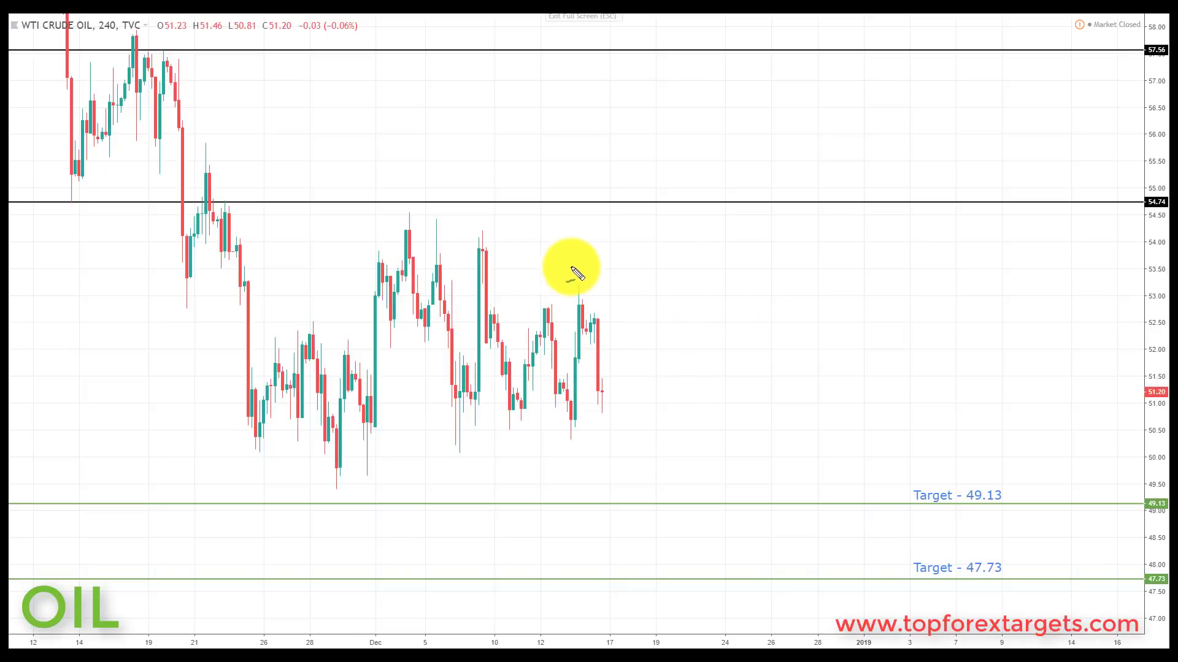
# - Sketch oil rising to 54.74, then dropping through 49.13 to a 47.73 arrowhead, underlining both targets
pyautogui.moveTo(613, 372)
pyautogui.mouseDown()
pyautogui.moveTo(634, 313)
pyautogui.moveTo(647, 337)
pyautogui.moveTo(695, 222)
pyautogui.moveTo(671, 238)
pyautogui.moveTo(728, 241)
pyautogui.moveTo(724, 195)
pyautogui.moveTo(704, 188)
pyautogui.mouseUp()
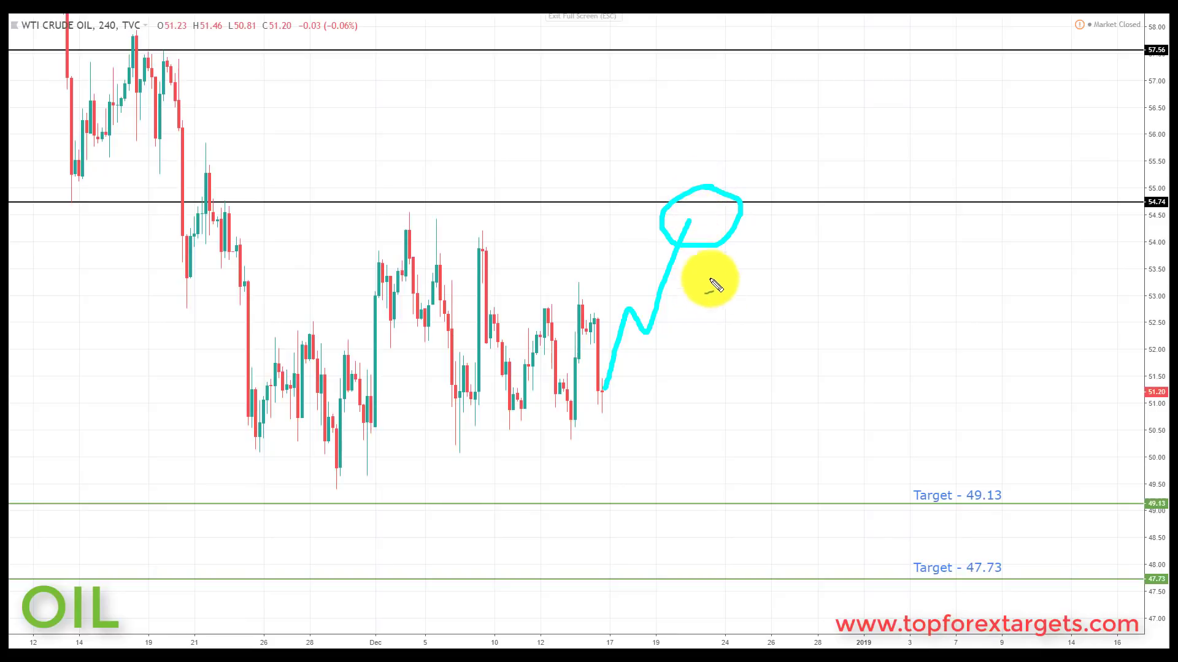
pyautogui.moveTo(692, 222)
pyautogui.mouseDown()
pyautogui.moveTo(750, 491)
pyautogui.moveTo(757, 473)
pyautogui.mouseUp()
pyautogui.moveTo(962, 508); pyautogui.dragTo(1013, 509)
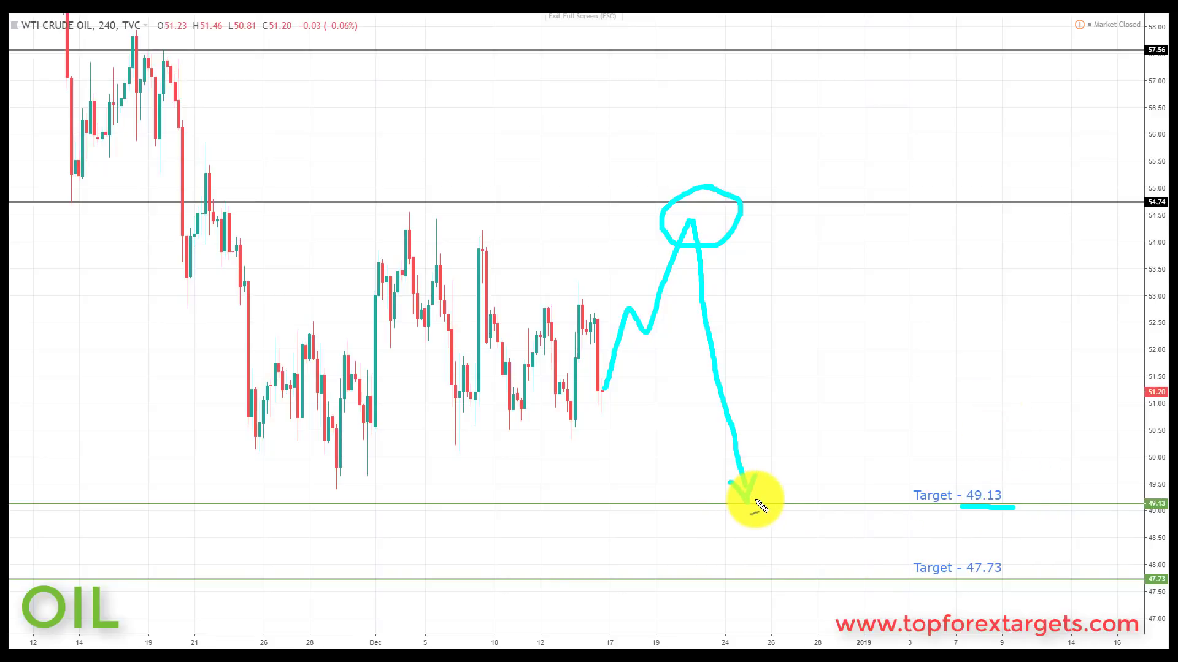
pyautogui.moveTo(751, 500)
pyautogui.mouseDown()
pyautogui.moveTo(780, 510)
pyautogui.moveTo(806, 569)
pyautogui.moveTo(827, 569)
pyautogui.mouseUp()
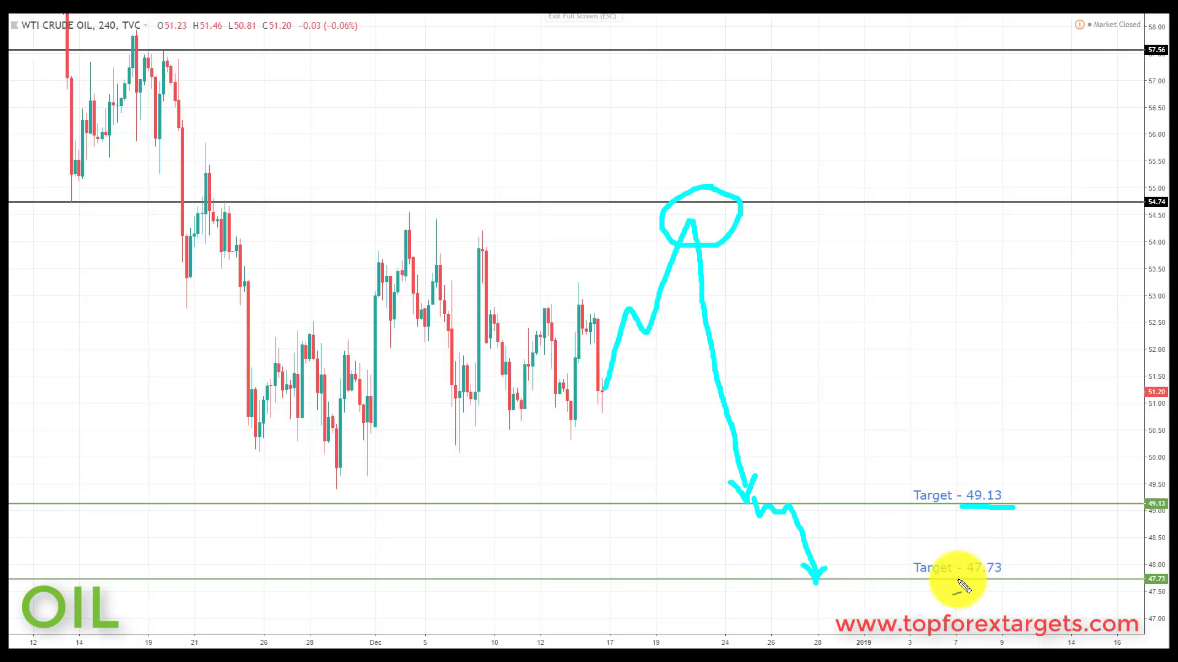
pyautogui.moveTo(956, 580); pyautogui.dragTo(1018, 584)
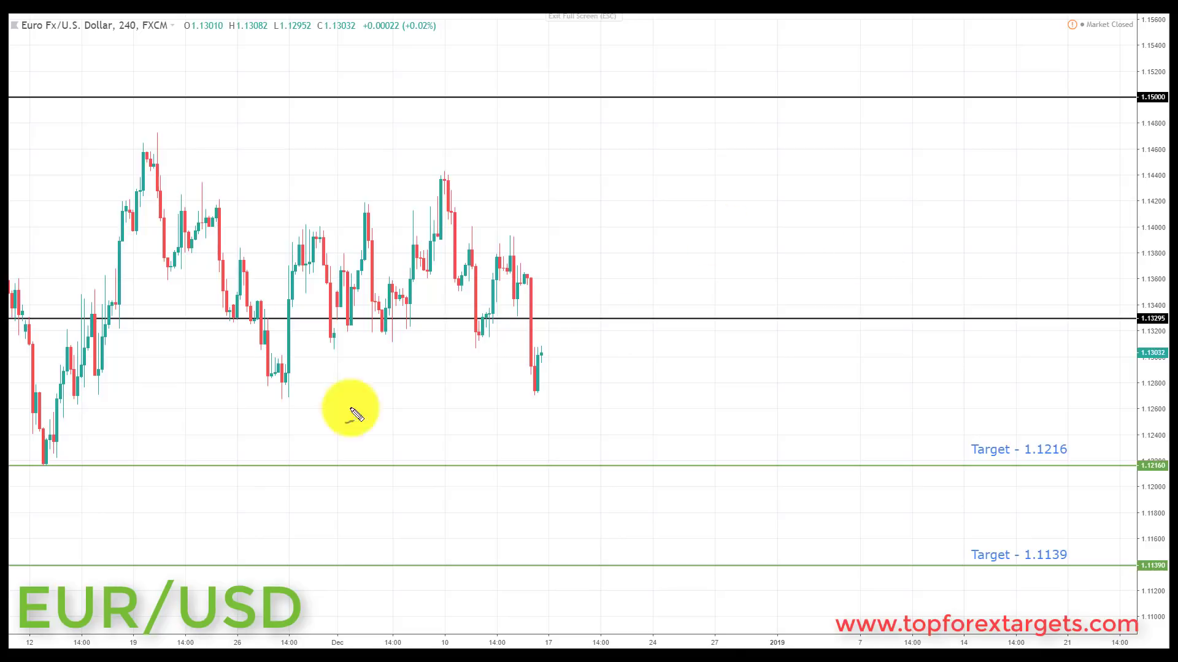
# - Dash a cyan line along the 1.13295 level and sketch price rising back to retest it
pyautogui.moveTo(367, 317); pyautogui.dragTo(423, 317)
pyautogui.moveTo(543, 331); pyautogui.dragTo(823, 321)
pyautogui.moveTo(630, 312); pyautogui.dragTo(362, 317)
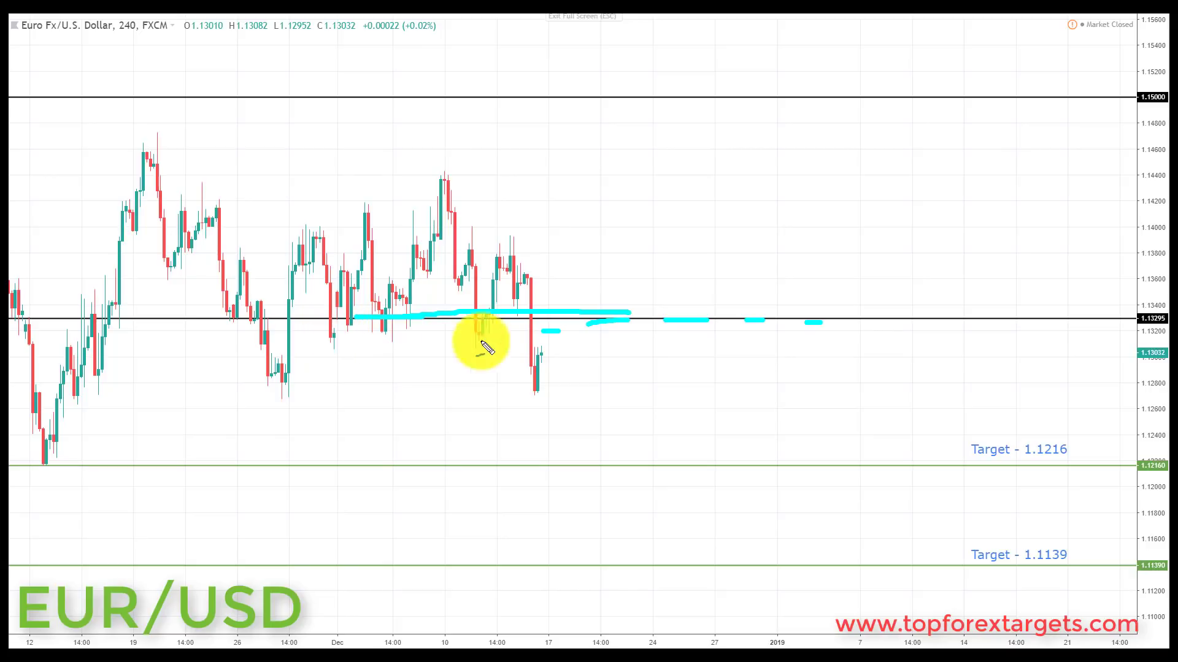
pyautogui.moveTo(542, 354)
pyautogui.mouseDown()
pyautogui.moveTo(605, 315)
pyautogui.moveTo(601, 336)
pyautogui.mouseUp()
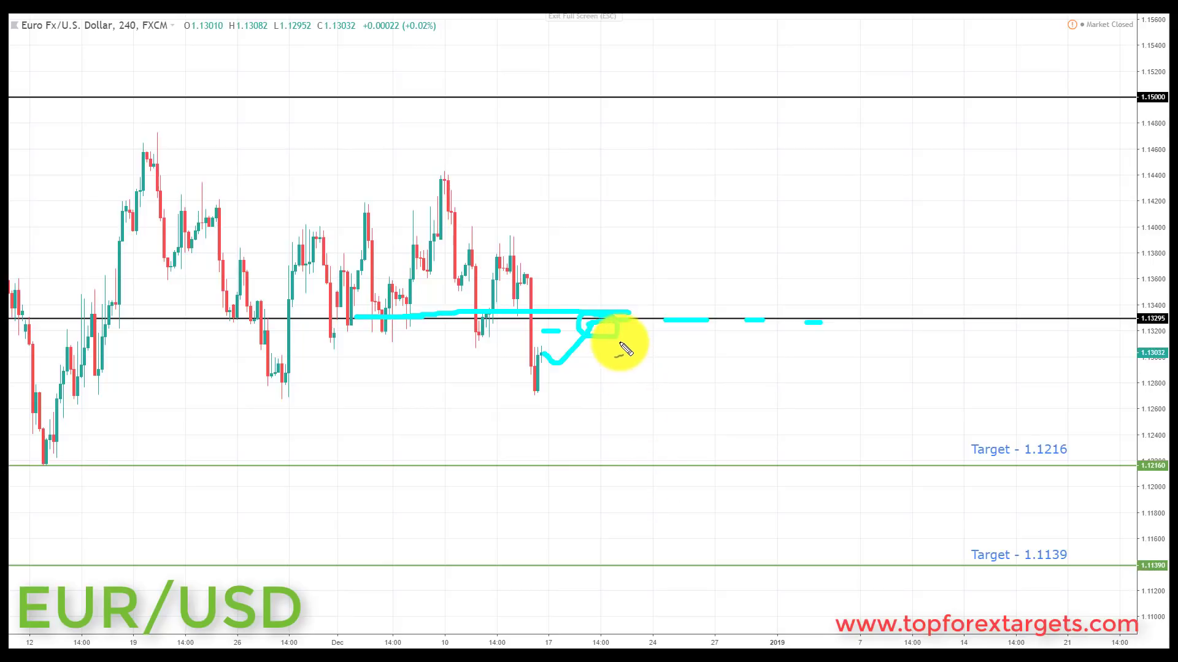
# - Draw the drop from the retest through 1.1216 down to 1.1139, underlining both target labels
pyautogui.moveTo(600, 329)
pyautogui.mouseDown()
pyautogui.moveTo(605, 321)
pyautogui.moveTo(636, 397)
pyautogui.moveTo(647, 468)
pyautogui.moveTo(672, 446)
pyautogui.mouseUp()
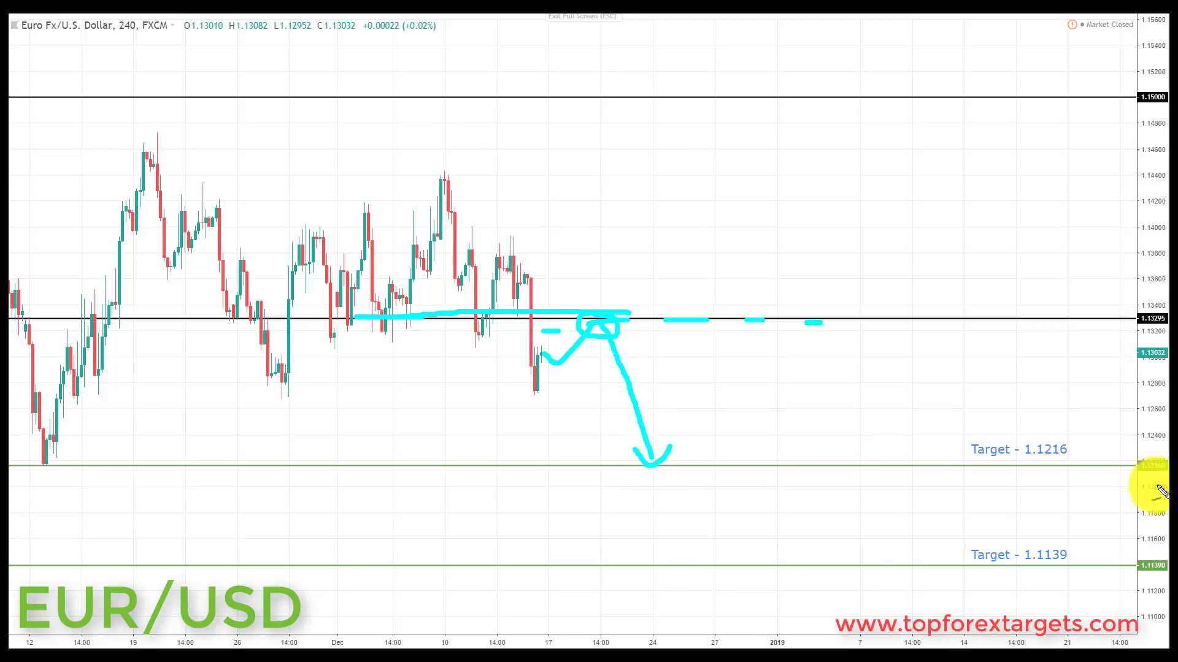
pyautogui.moveTo(1018, 464); pyautogui.dragTo(1075, 471)
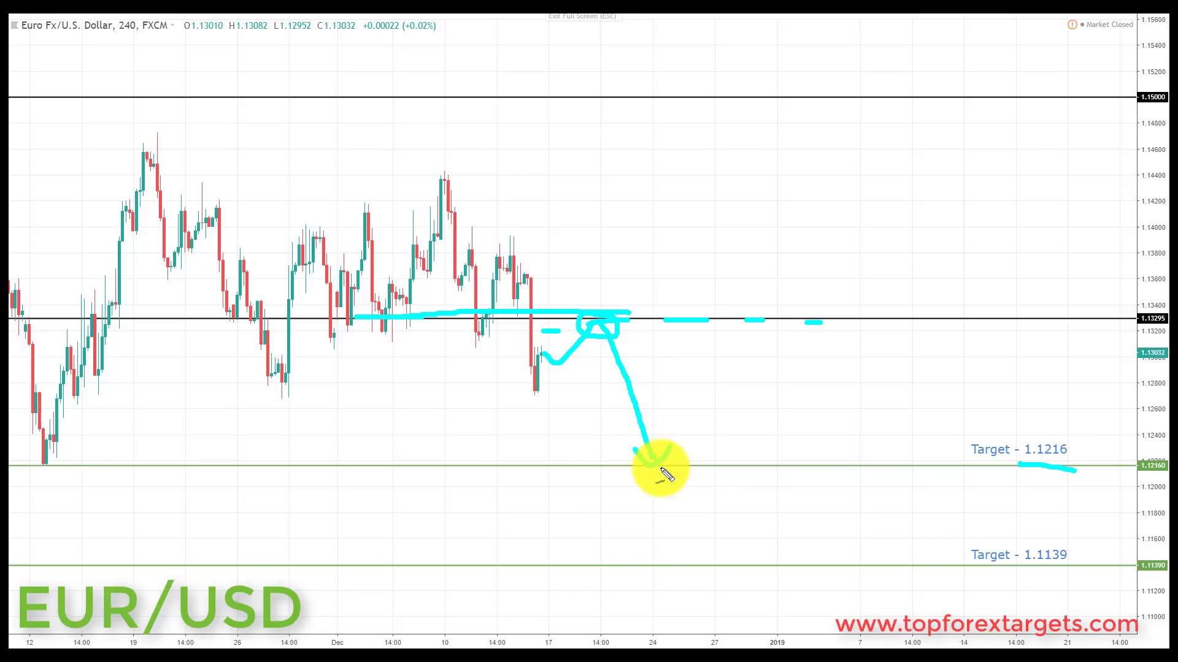
pyautogui.moveTo(683, 479)
pyautogui.mouseDown()
pyautogui.moveTo(697, 468)
pyautogui.moveTo(728, 555)
pyautogui.moveTo(712, 545)
pyautogui.moveTo(731, 566)
pyautogui.moveTo(746, 542)
pyautogui.mouseUp()
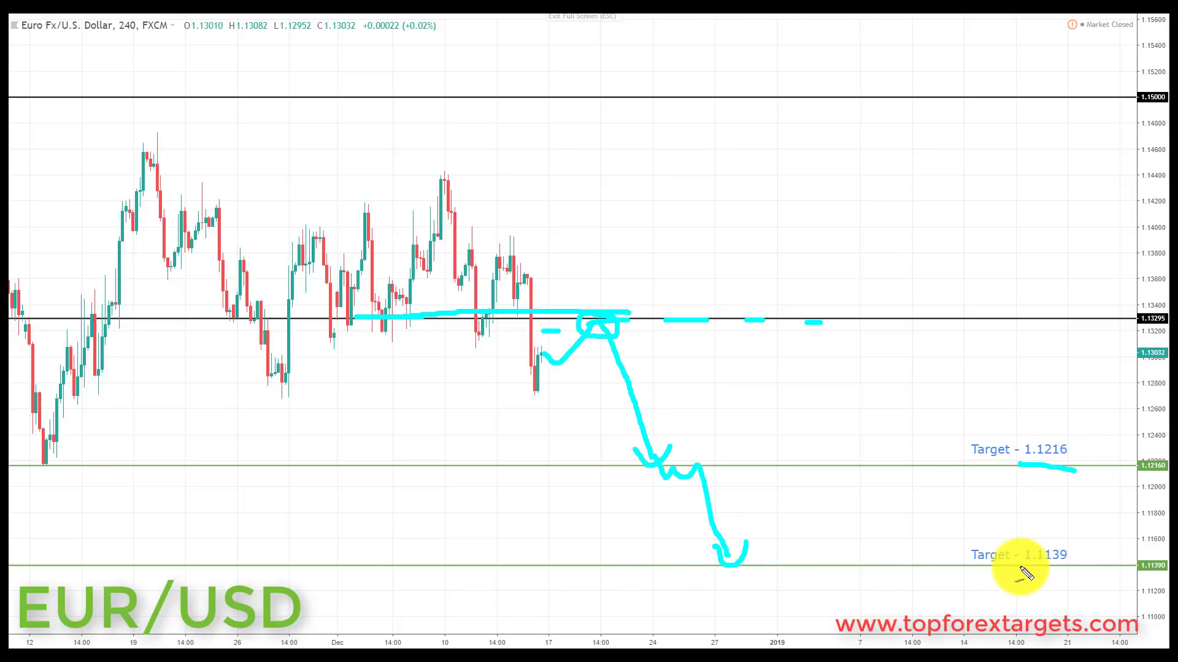
pyautogui.moveTo(1019, 566); pyautogui.dragTo(1078, 568)
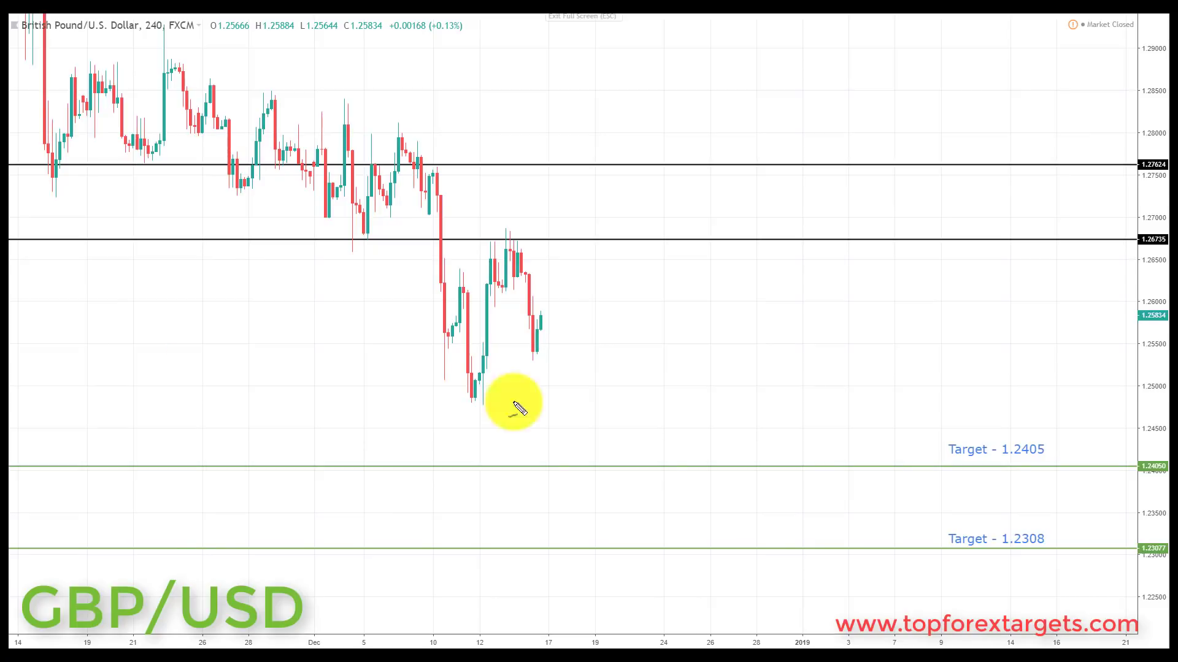
# - Dash a cyan line along 1.26735 and sketch price rising from the latest candles to it
pyautogui.moveTo(43, 246); pyautogui.dragTo(58, 247)
pyautogui.moveTo(92, 244)
pyautogui.mouseDown()
pyautogui.moveTo(967, 251)
pyautogui.moveTo(944, 251)
pyautogui.mouseUp()
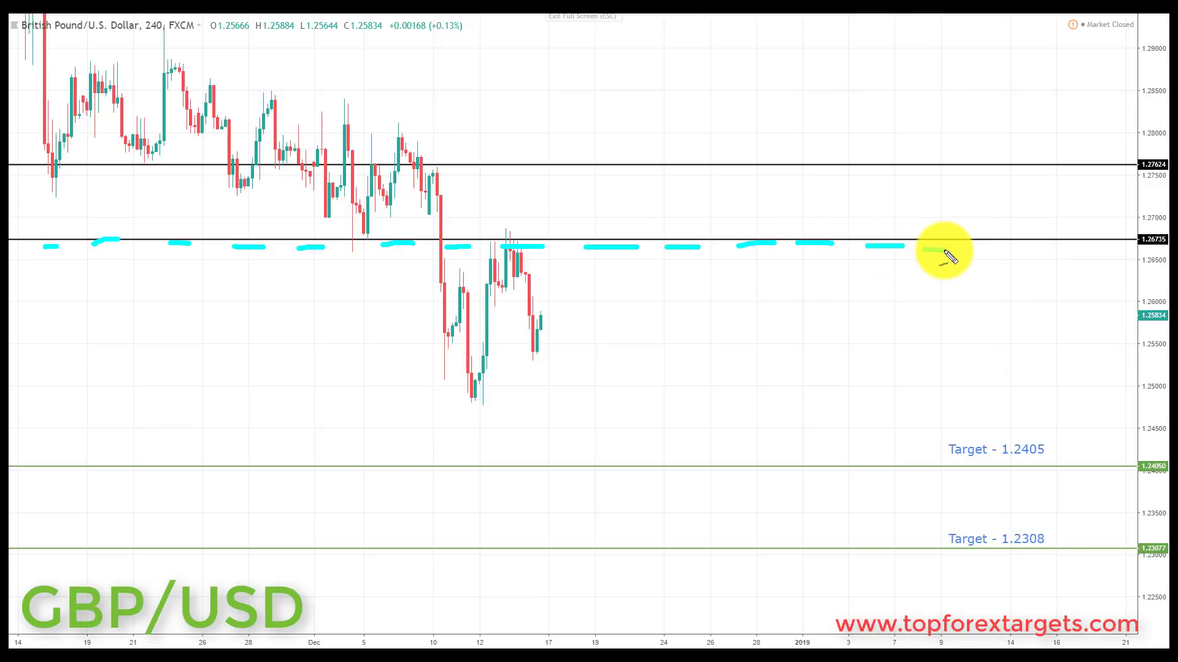
pyautogui.moveTo(541, 322)
pyautogui.mouseDown()
pyautogui.moveTo(583, 227)
pyautogui.moveTo(565, 255)
pyautogui.moveTo(606, 242)
pyautogui.moveTo(575, 242)
pyautogui.mouseUp()
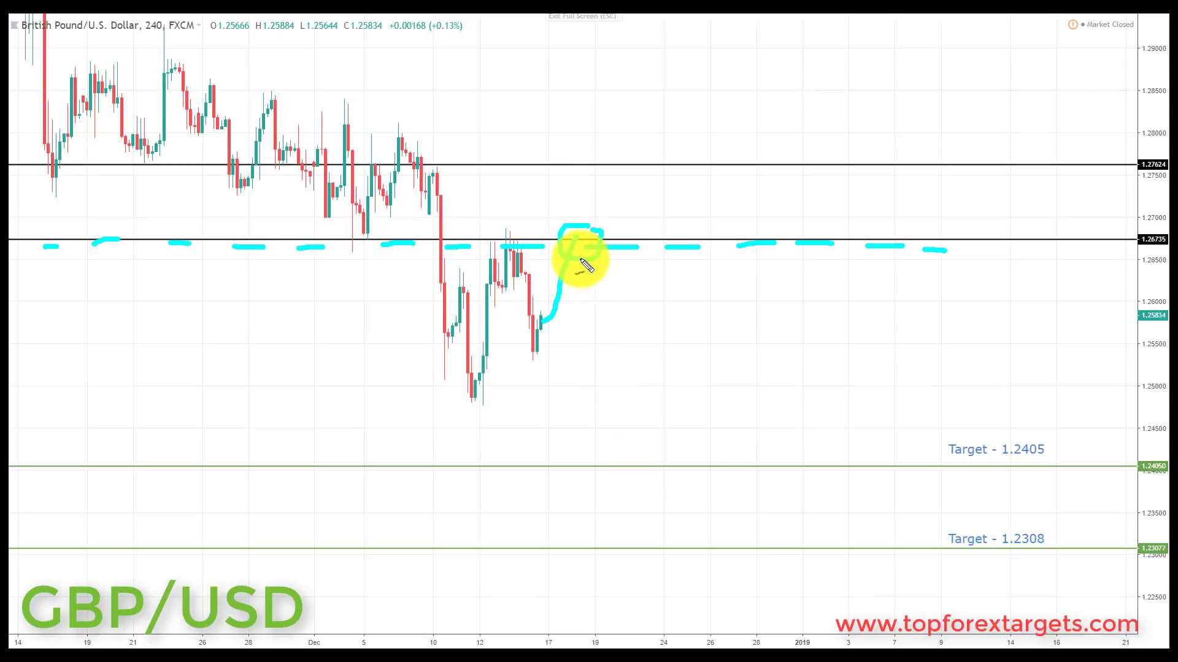
# - Draw the drop from the 1.26735 retest to 1.2405 and on to 1.2308, underlining both targets
pyautogui.moveTo(577, 237)
pyautogui.mouseDown()
pyautogui.moveTo(641, 470)
pyautogui.moveTo(655, 447)
pyautogui.mouseUp()
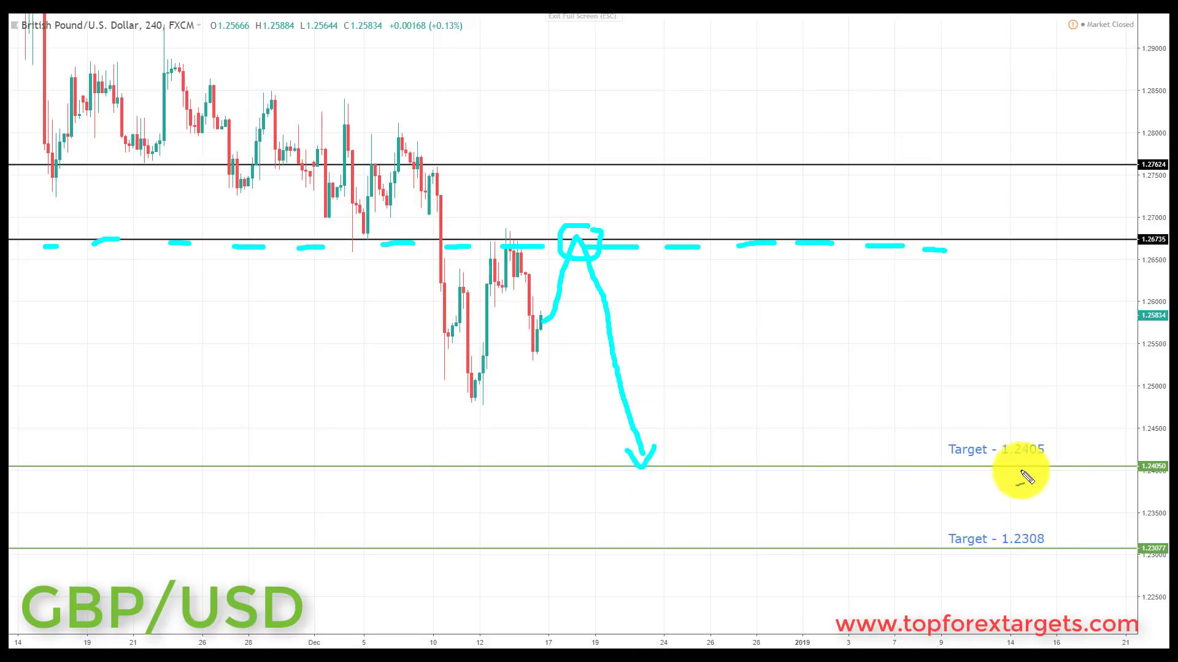
pyautogui.moveTo(994, 468); pyautogui.dragTo(1068, 472)
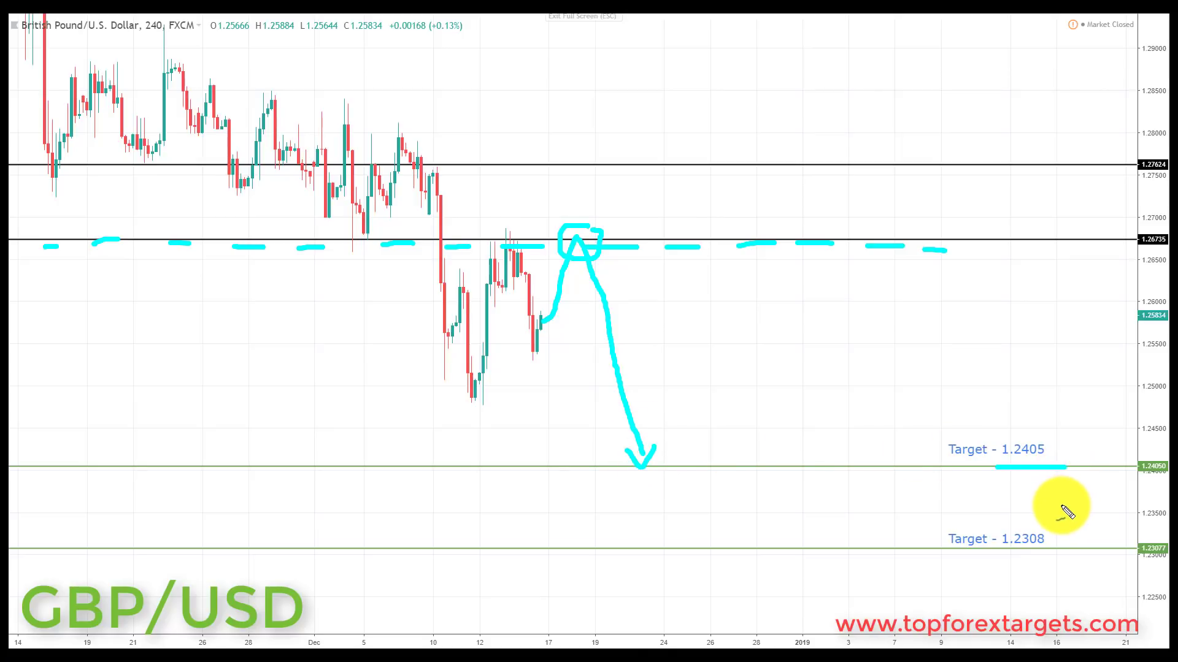
pyautogui.moveTo(653, 484)
pyautogui.mouseDown()
pyautogui.moveTo(709, 495)
pyautogui.moveTo(737, 553)
pyautogui.mouseUp()
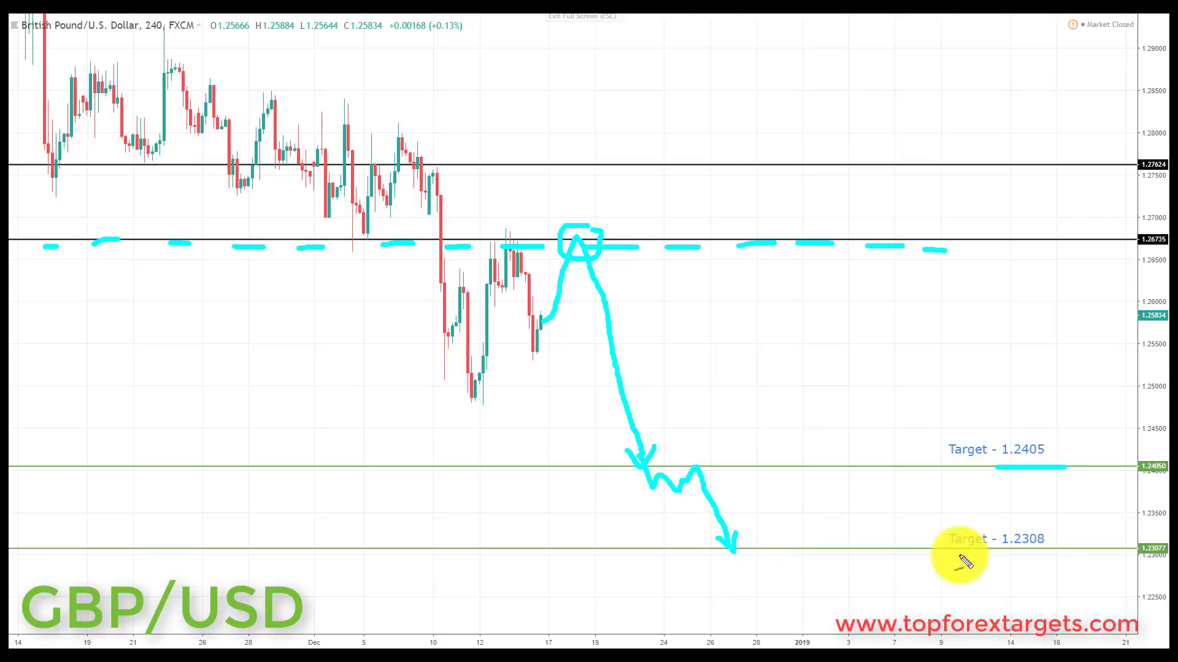
pyautogui.moveTo(993, 554); pyautogui.dragTo(1071, 554)
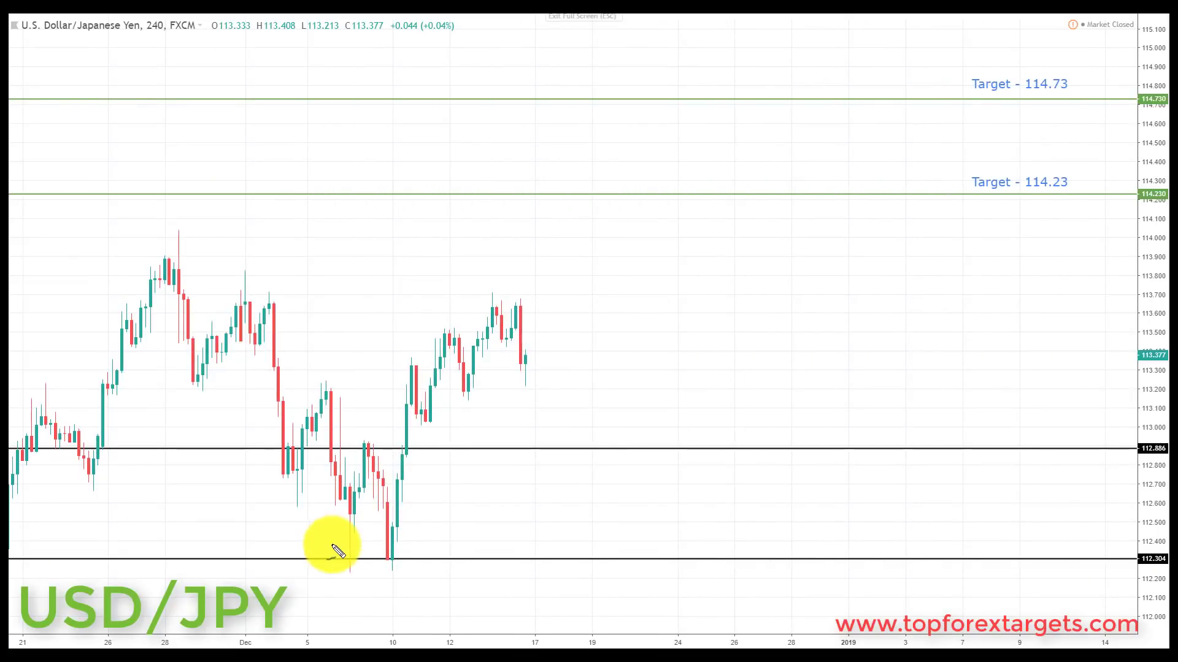
# - Dash the 112.886 level, sketch a dip to it, then a rally to 114.23 and 114.73 with both underlined
pyautogui.moveTo(35, 451)
pyautogui.mouseDown()
pyautogui.moveTo(706, 457)
pyautogui.moveTo(662, 457)
pyautogui.mouseUp()
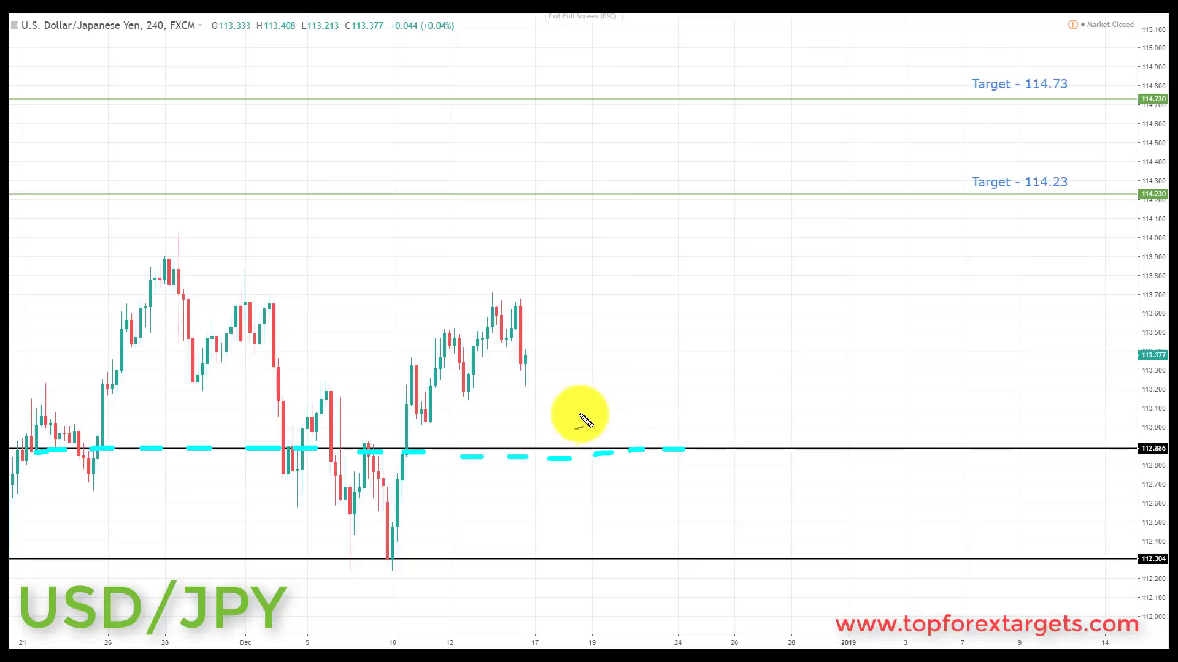
pyautogui.moveTo(525, 362)
pyautogui.mouseDown()
pyautogui.moveTo(548, 341)
pyautogui.moveTo(618, 444)
pyautogui.moveTo(584, 426)
pyautogui.moveTo(610, 459)
pyautogui.moveTo(617, 434)
pyautogui.mouseUp()
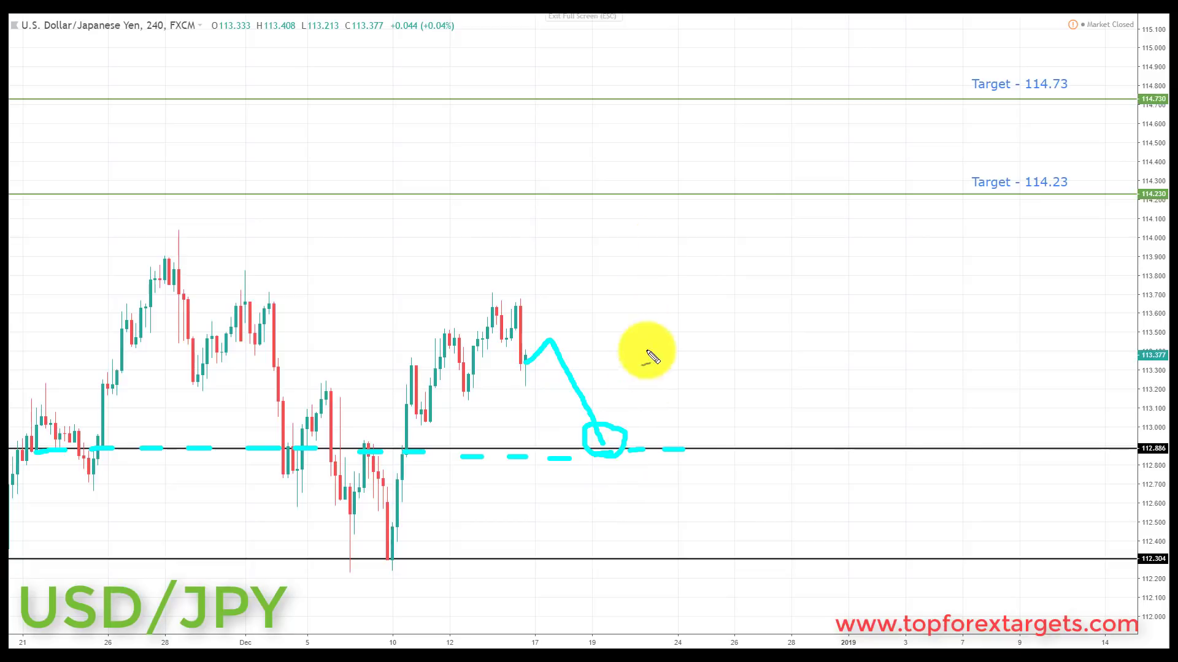
pyautogui.moveTo(607, 448)
pyautogui.mouseDown()
pyautogui.moveTo(680, 203)
pyautogui.moveTo(687, 243)
pyautogui.mouseUp()
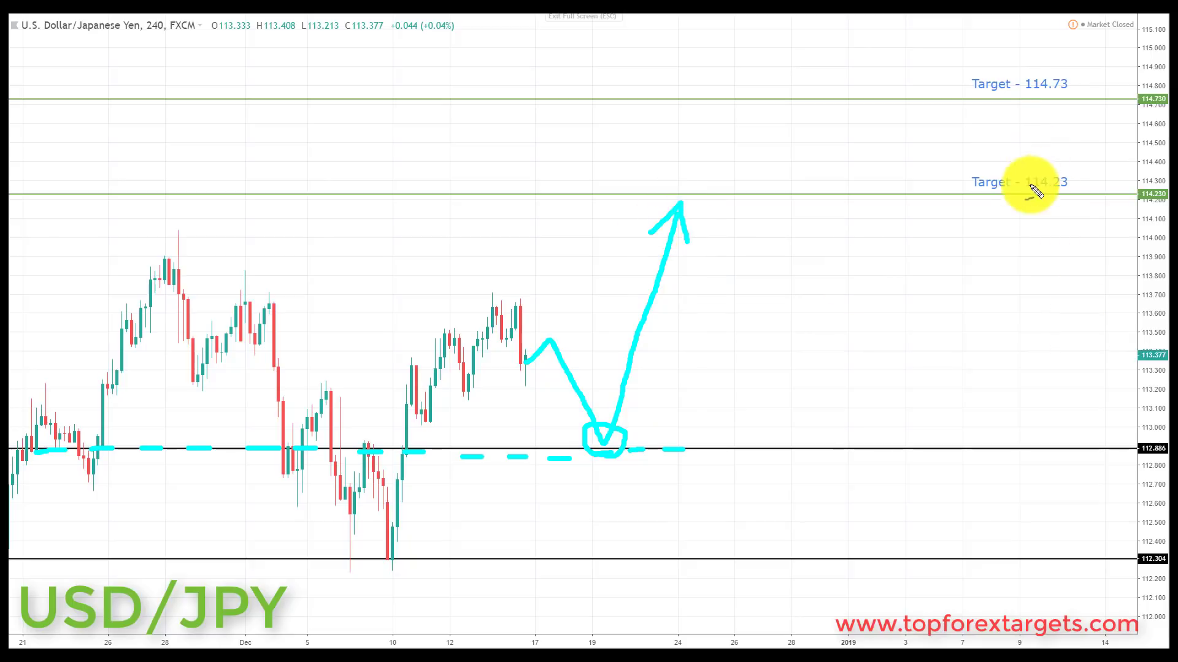
pyautogui.moveTo(1020, 198); pyautogui.dragTo(1072, 198)
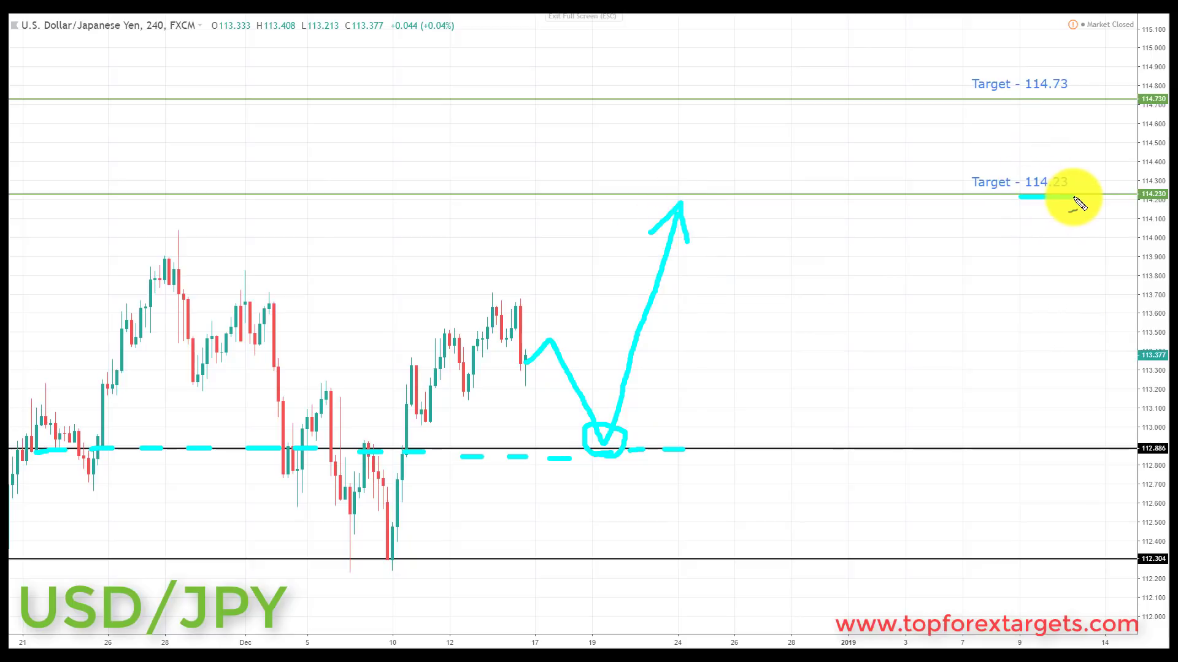
pyautogui.moveTo(681, 203)
pyautogui.mouseDown()
pyautogui.moveTo(699, 174)
pyautogui.moveTo(715, 190)
pyautogui.moveTo(719, 172)
pyautogui.moveTo(741, 188)
pyautogui.moveTo(784, 118)
pyautogui.moveTo(763, 117)
pyautogui.moveTo(798, 128)
pyautogui.mouseUp()
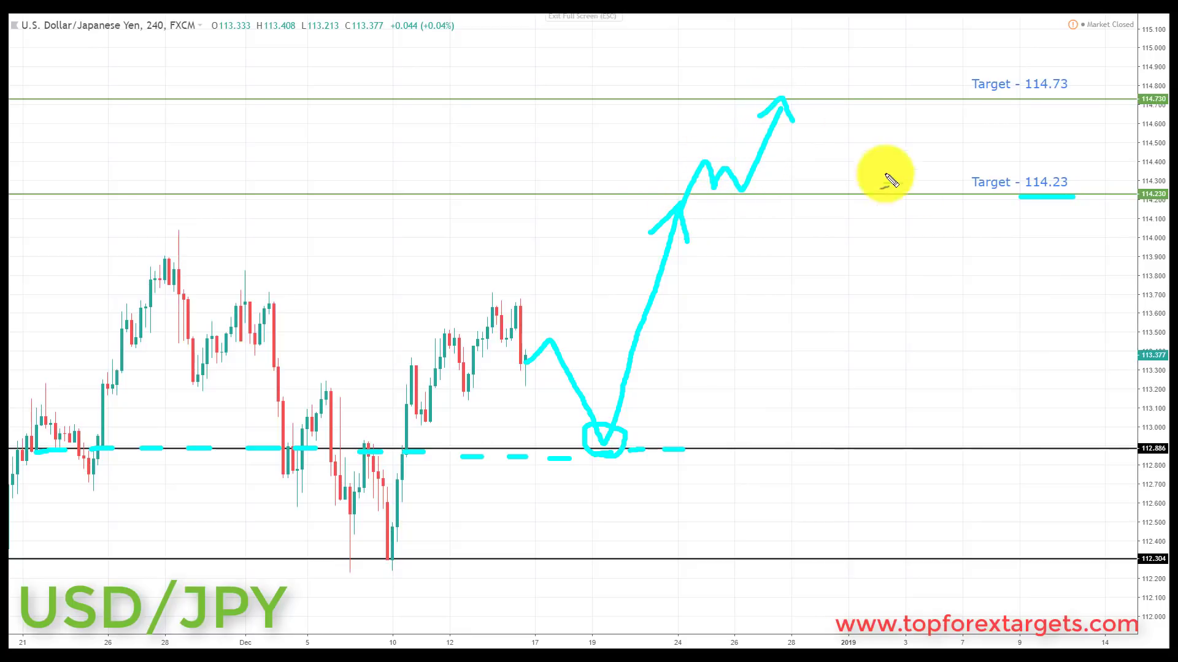
pyautogui.moveTo(1015, 104); pyautogui.dragTo(1072, 106)
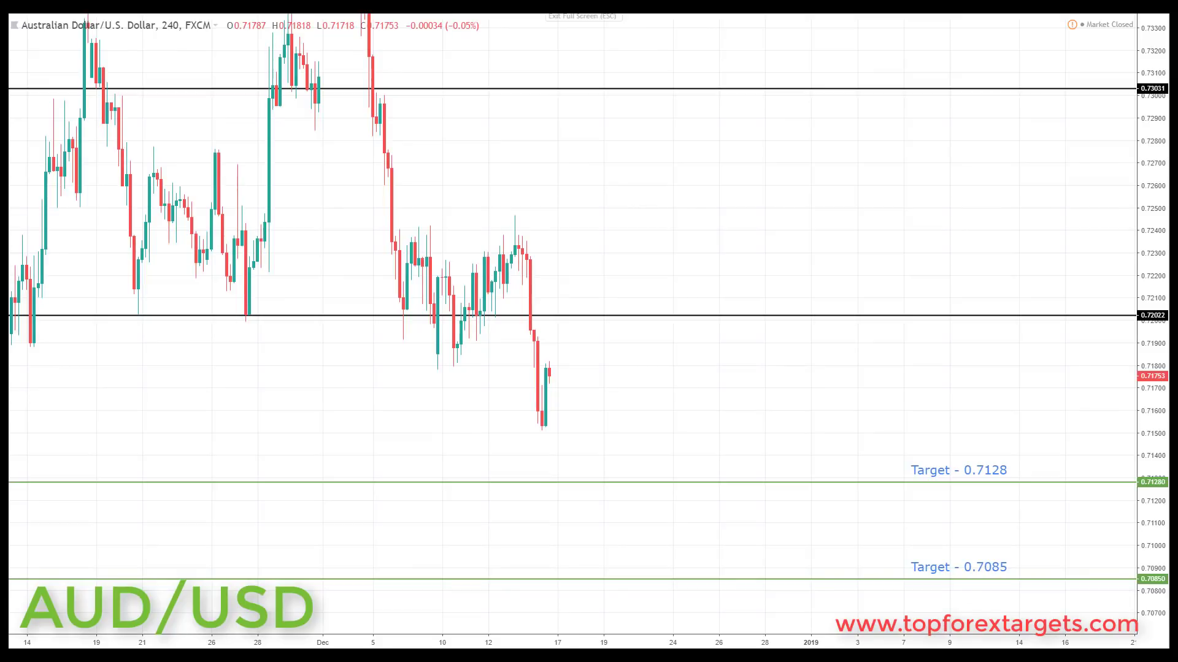
# - Mark the 0.7202 line with cyan dashes and draw price rising back to it
pyautogui.moveTo(57, 315); pyautogui.dragTo(118, 314)
pyautogui.moveTo(178, 314); pyautogui.dragTo(804, 311)
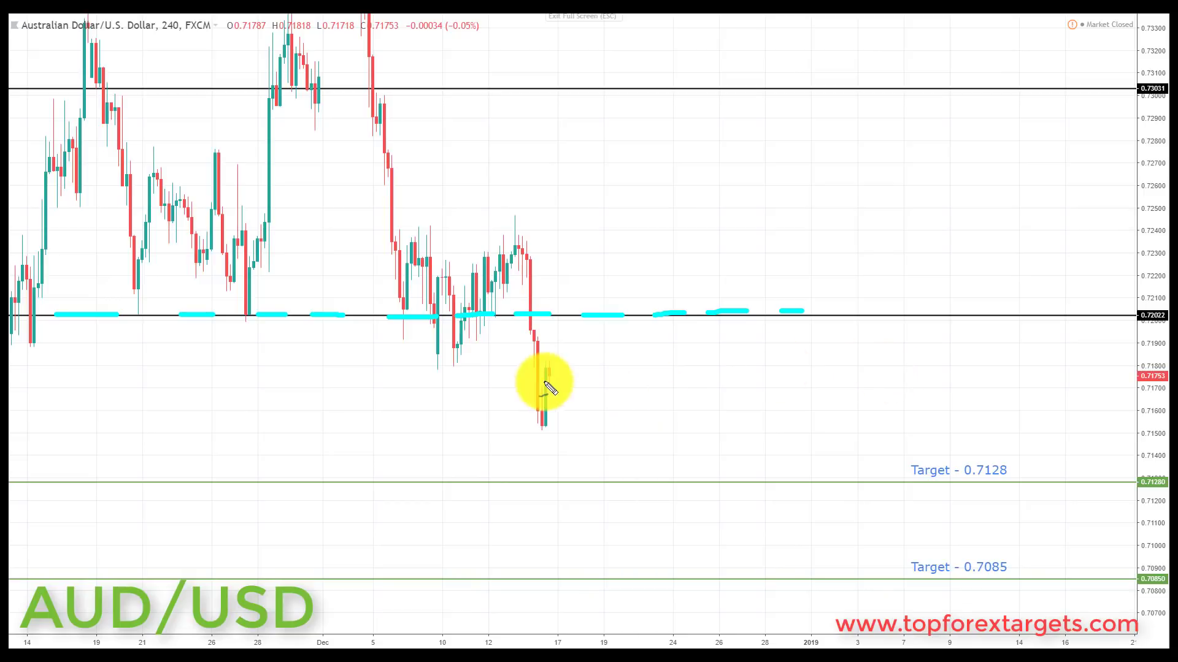
pyautogui.moveTo(557, 388)
pyautogui.mouseDown()
pyautogui.moveTo(613, 302)
pyautogui.moveTo(613, 340)
pyautogui.mouseUp()
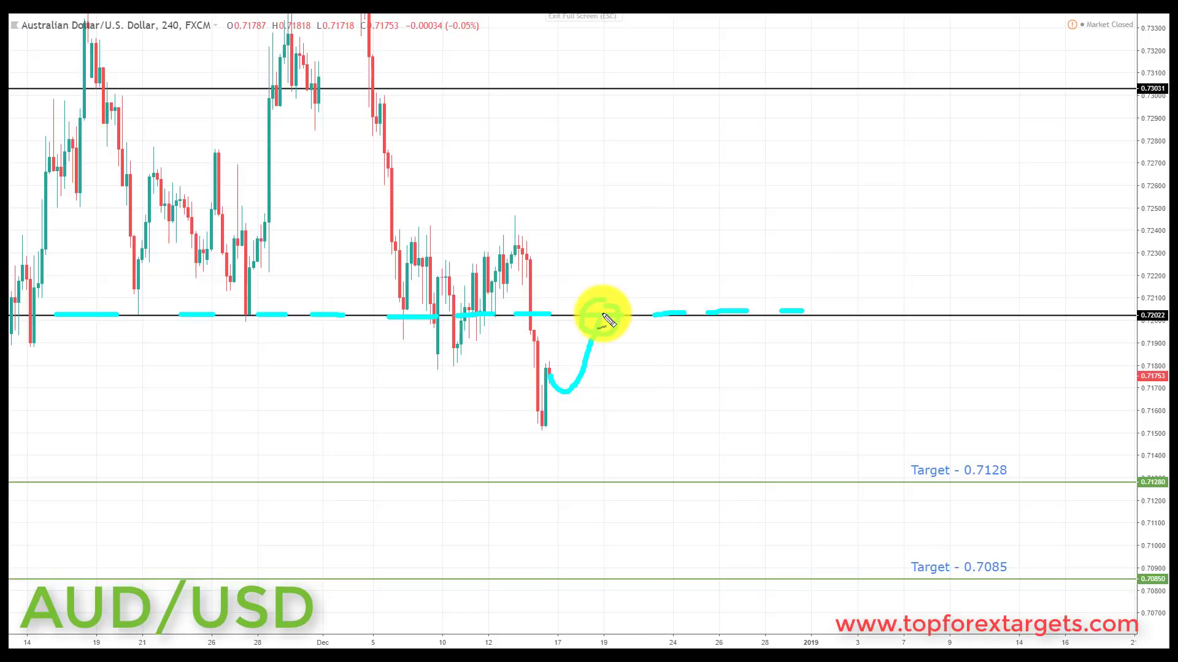
# - Draw the fall to 0.7128 and a bounce down to a 0.7085 arrowhead, underlining both targets
pyautogui.moveTo(605, 325)
pyautogui.mouseDown()
pyautogui.moveTo(652, 481)
pyautogui.moveTo(674, 452)
pyautogui.mouseUp()
pyautogui.moveTo(957, 482); pyautogui.dragTo(1016, 481)
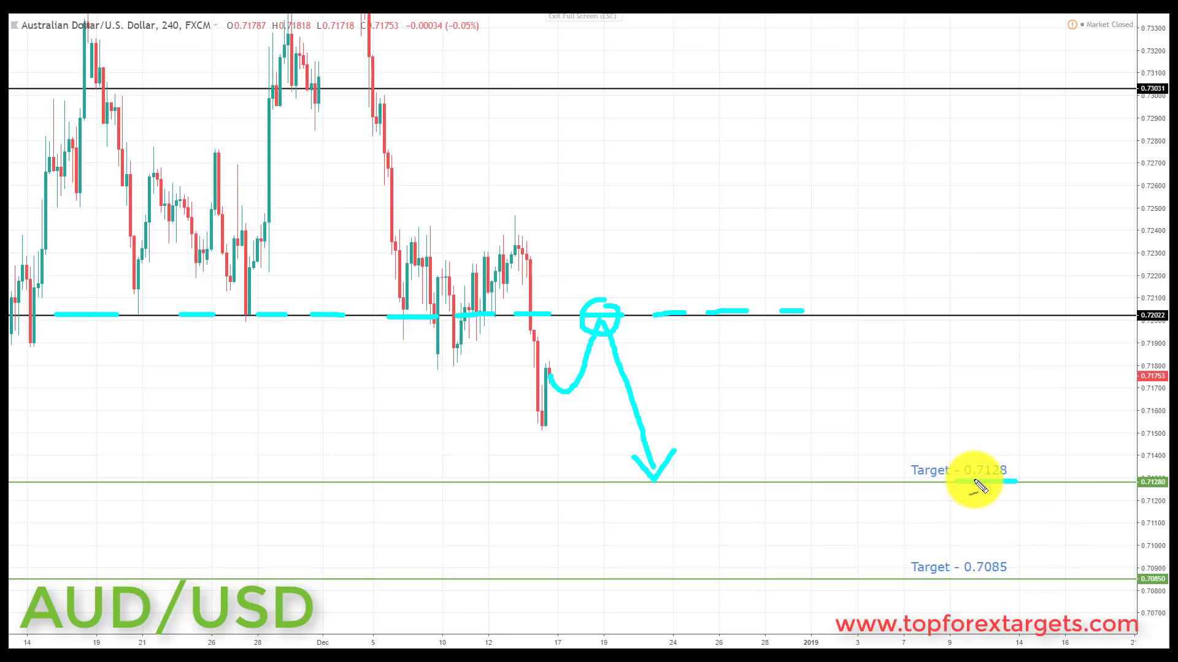
pyautogui.moveTo(657, 474)
pyautogui.mouseDown()
pyautogui.moveTo(706, 492)
pyautogui.moveTo(723, 571)
pyautogui.moveTo(736, 567)
pyautogui.mouseUp()
pyautogui.moveTo(961, 578); pyautogui.dragTo(1021, 580)
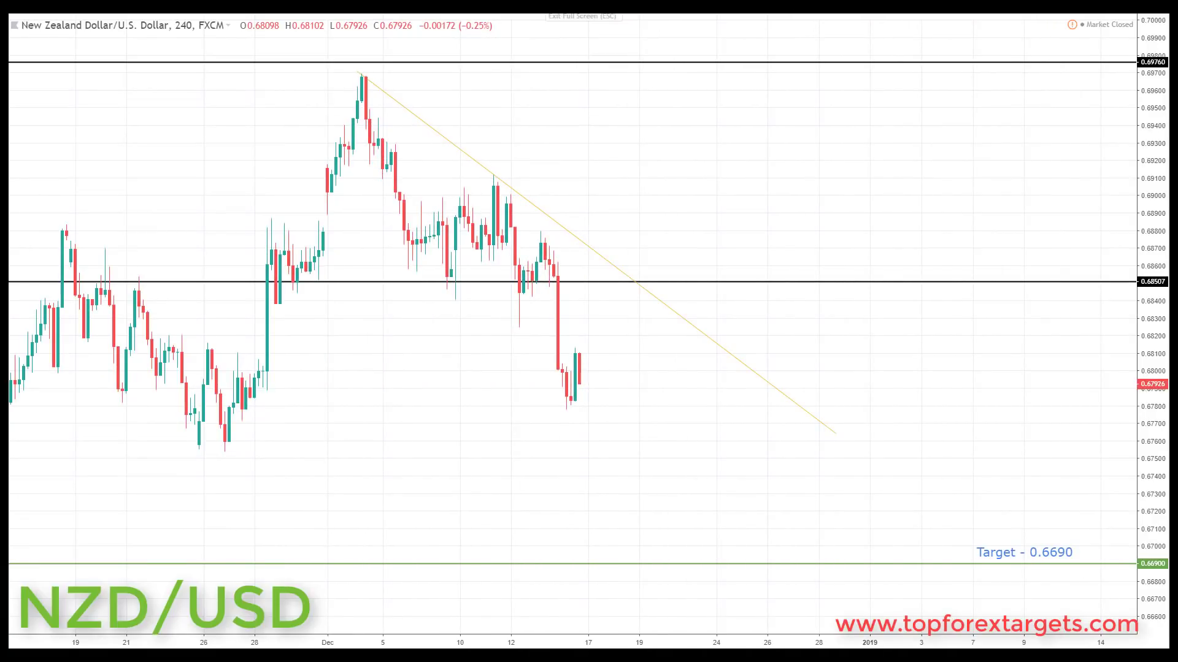
# - Dash 0.68507, circle its trendline crossing, draw the rise into it and the fall to underlined 0.6690
pyautogui.moveTo(39, 282); pyautogui.dragTo(823, 293)
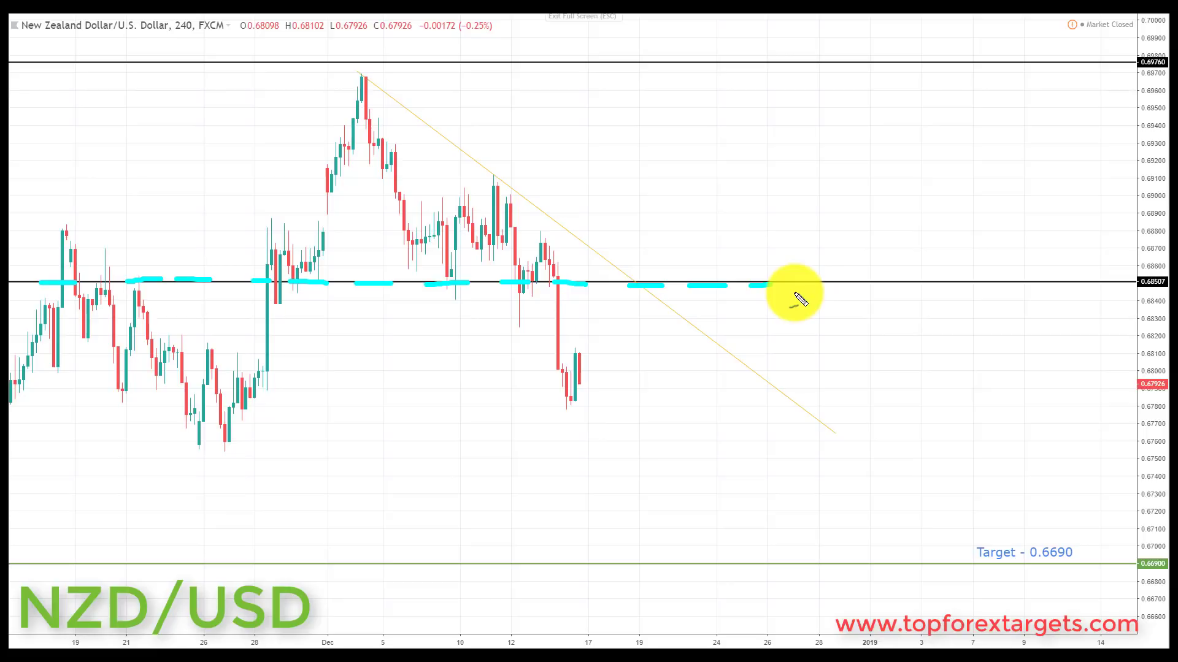
pyautogui.moveTo(580, 381); pyautogui.dragTo(598, 343)
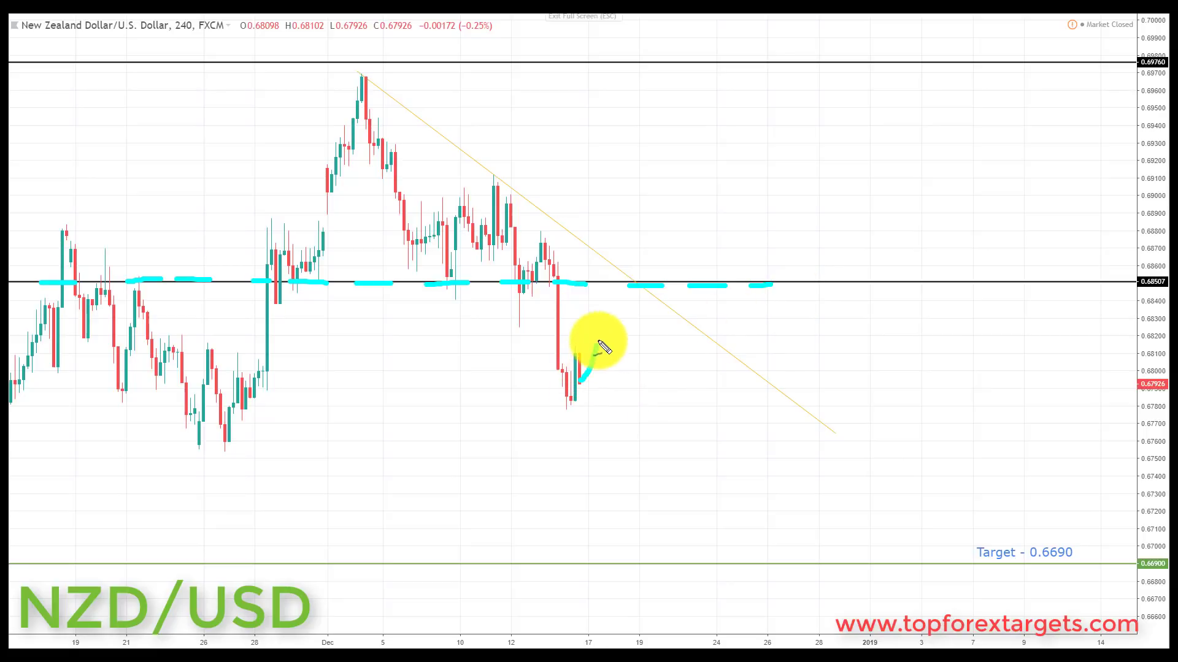
pyautogui.moveTo(618, 298)
pyautogui.mouseDown()
pyautogui.moveTo(612, 270)
pyautogui.moveTo(620, 311)
pyautogui.moveTo(607, 273)
pyautogui.mouseUp()
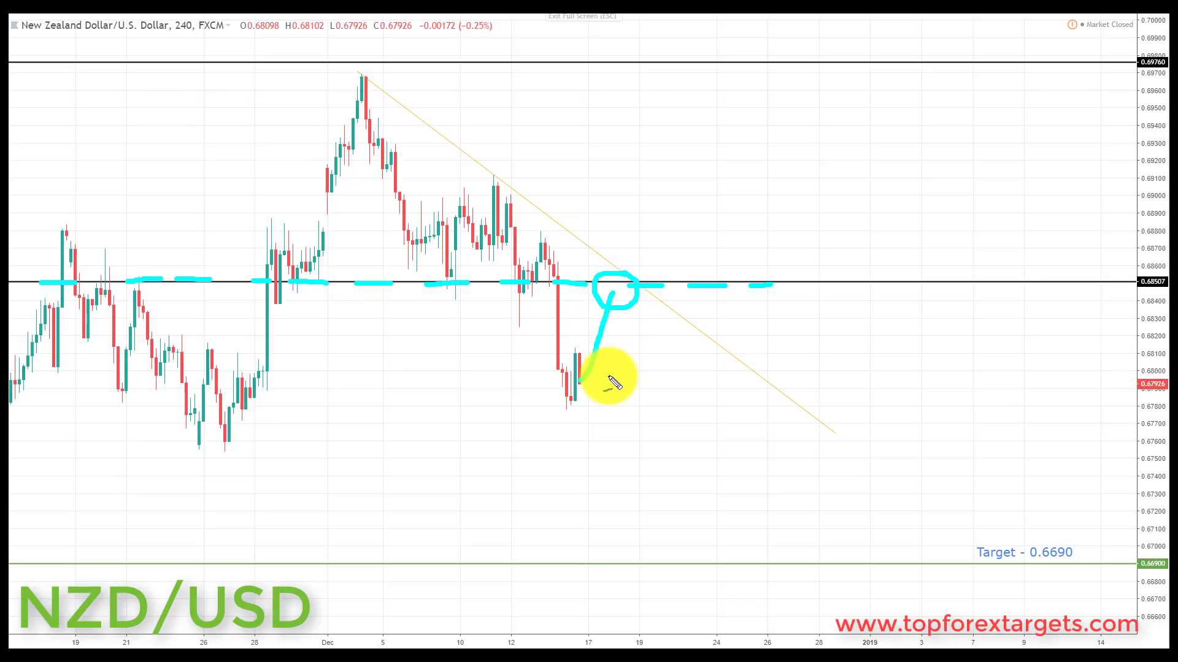
pyautogui.moveTo(614, 382); pyautogui.dragTo(629, 297)
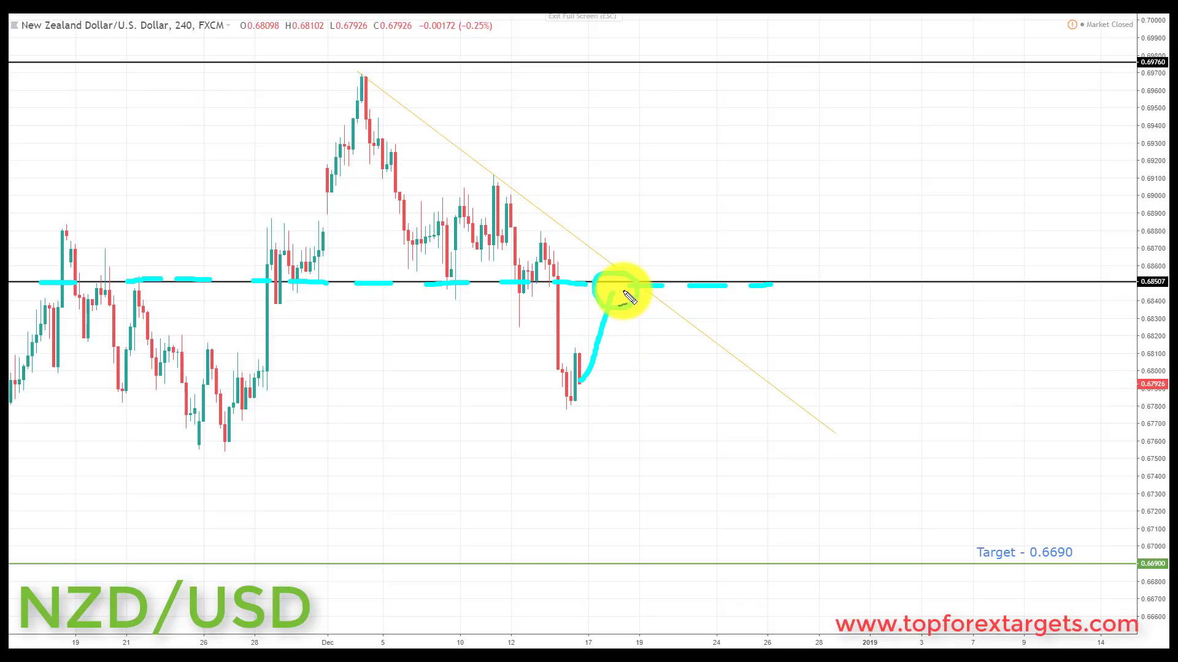
pyautogui.moveTo(621, 297)
pyautogui.mouseDown()
pyautogui.moveTo(670, 434)
pyautogui.moveTo(683, 546)
pyautogui.moveTo(673, 528)
pyautogui.moveTo(694, 556)
pyautogui.moveTo(712, 519)
pyautogui.mouseUp()
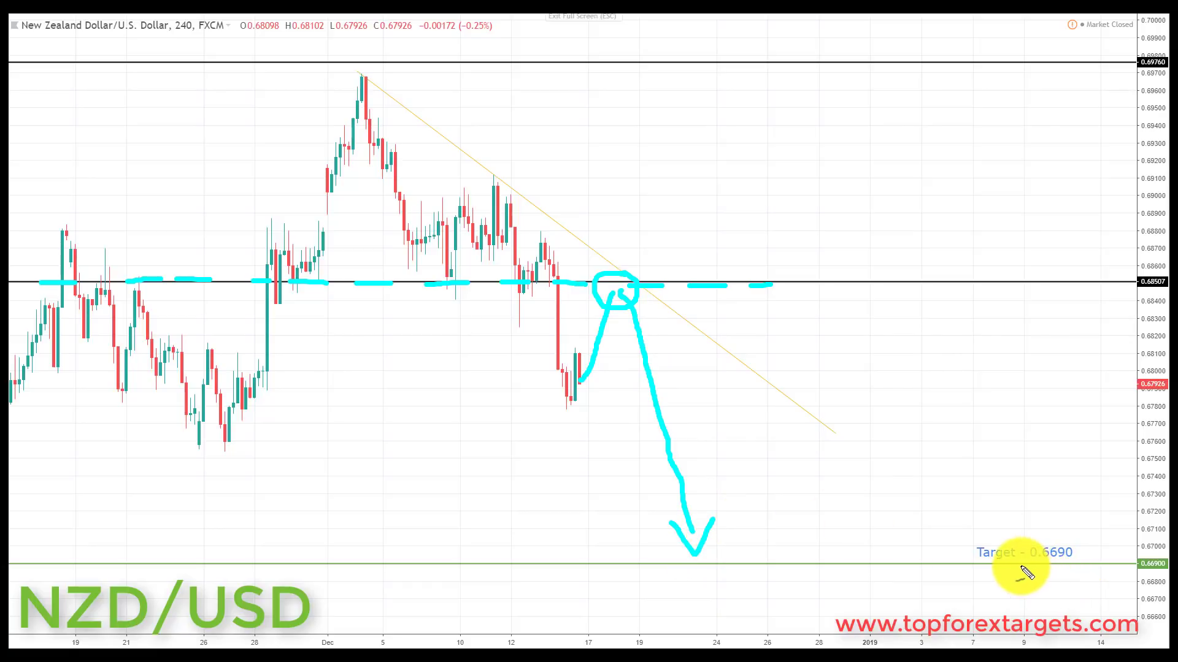
pyautogui.moveTo(1020, 565); pyautogui.dragTo(1075, 567)
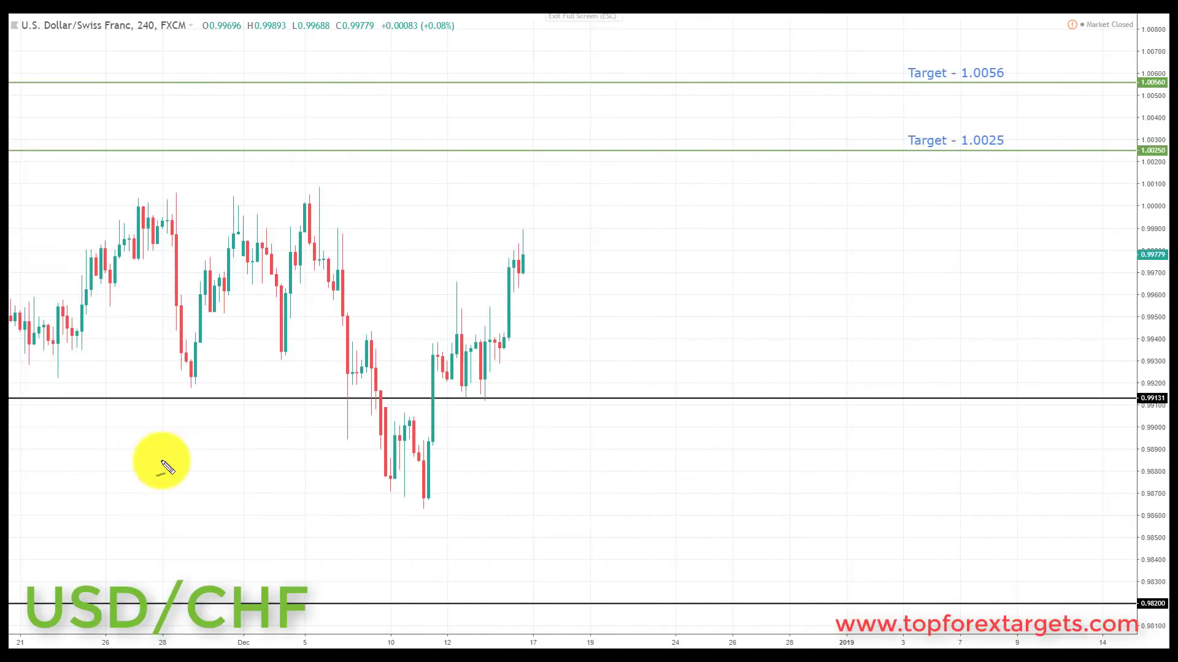
# - Dash along the 0.99131 support line and draw price dipping from the latest candle toward it
pyautogui.moveTo(60, 404); pyautogui.dragTo(770, 405)
pyautogui.moveTo(797, 406); pyautogui.dragTo(829, 406)
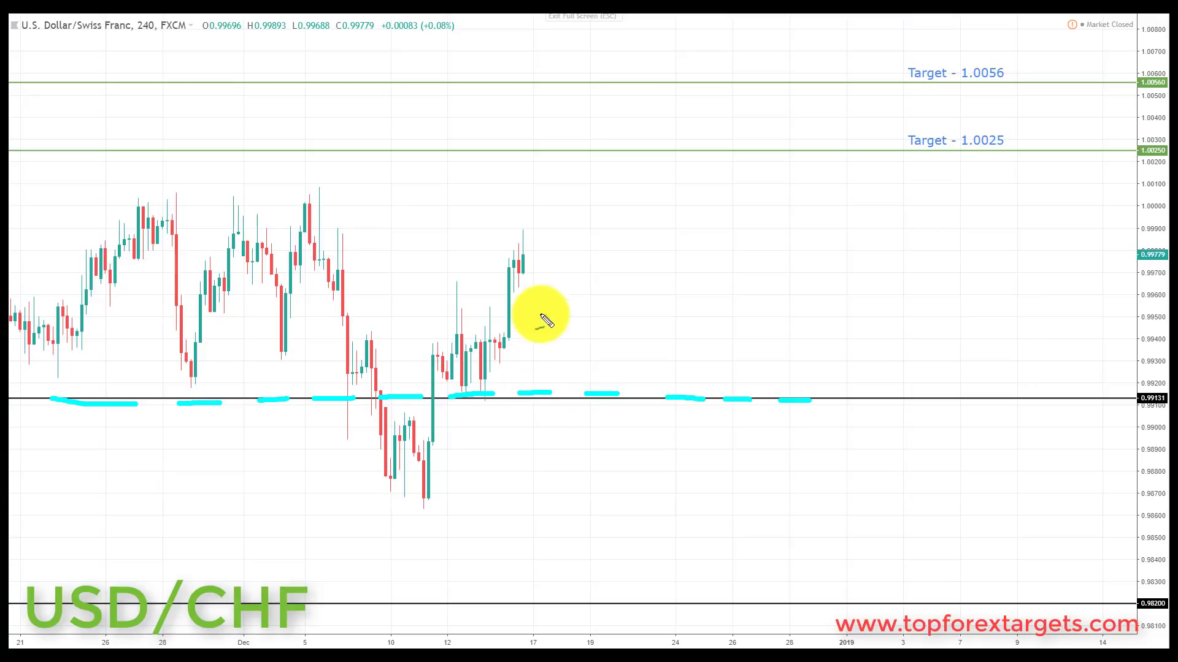
pyautogui.moveTo(526, 255)
pyautogui.mouseDown()
pyautogui.moveTo(540, 316)
pyautogui.moveTo(554, 294)
pyautogui.moveTo(594, 386)
pyautogui.moveTo(568, 389)
pyautogui.moveTo(606, 414)
pyautogui.moveTo(605, 376)
pyautogui.mouseUp()
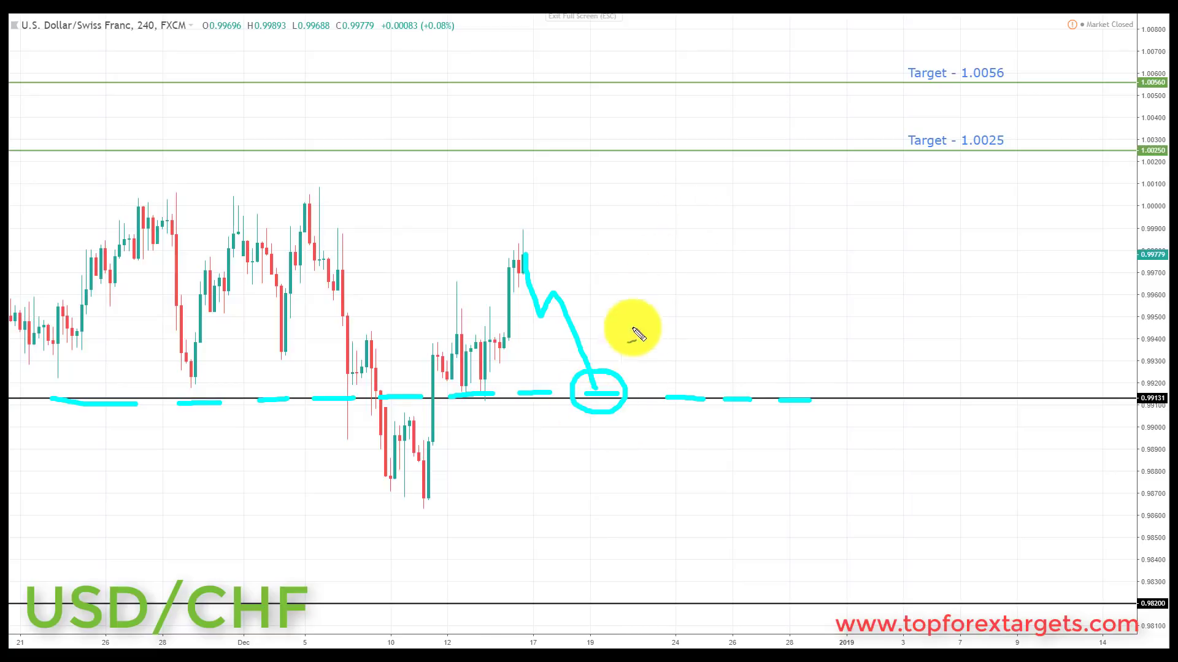
# - Draw the bounce from the retest up to 1.0025 and 1.0056, underlining both target labels
pyautogui.moveTo(598, 391)
pyautogui.mouseDown()
pyautogui.moveTo(674, 168)
pyautogui.moveTo(694, 193)
pyautogui.mouseUp()
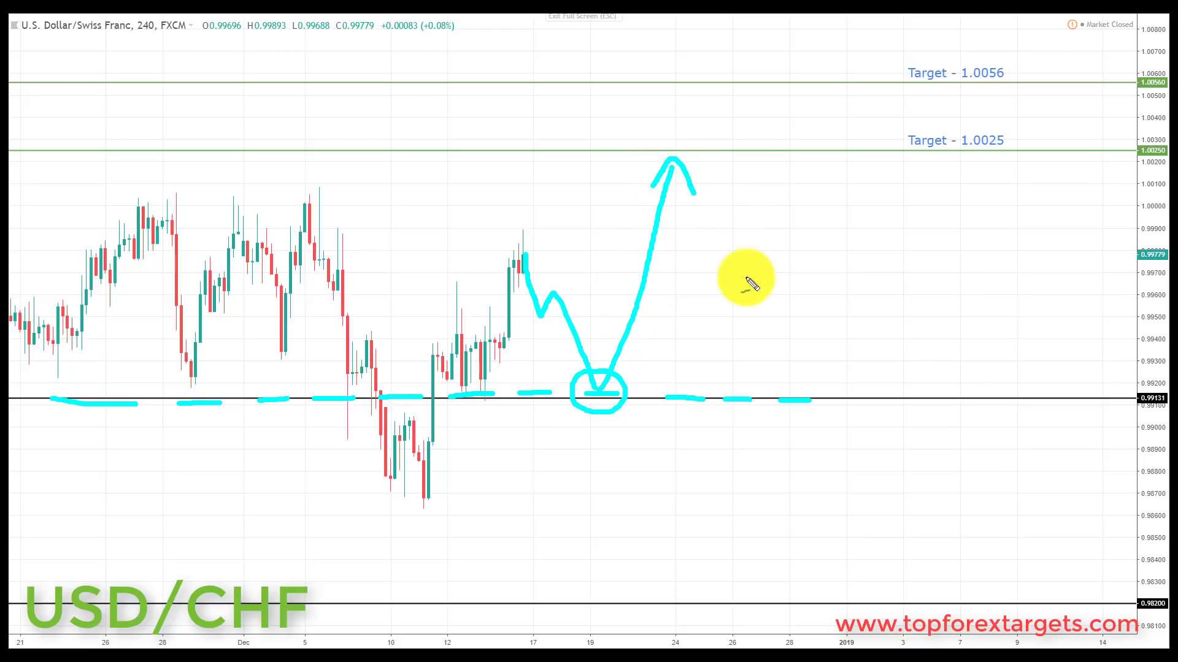
pyautogui.moveTo(953, 158); pyautogui.dragTo(1019, 158)
pyautogui.moveTo(675, 180)
pyautogui.mouseDown()
pyautogui.moveTo(704, 137)
pyautogui.moveTo(742, 153)
pyautogui.moveTo(762, 116)
pyautogui.moveTo(788, 94)
pyautogui.moveTo(794, 103)
pyautogui.mouseUp()
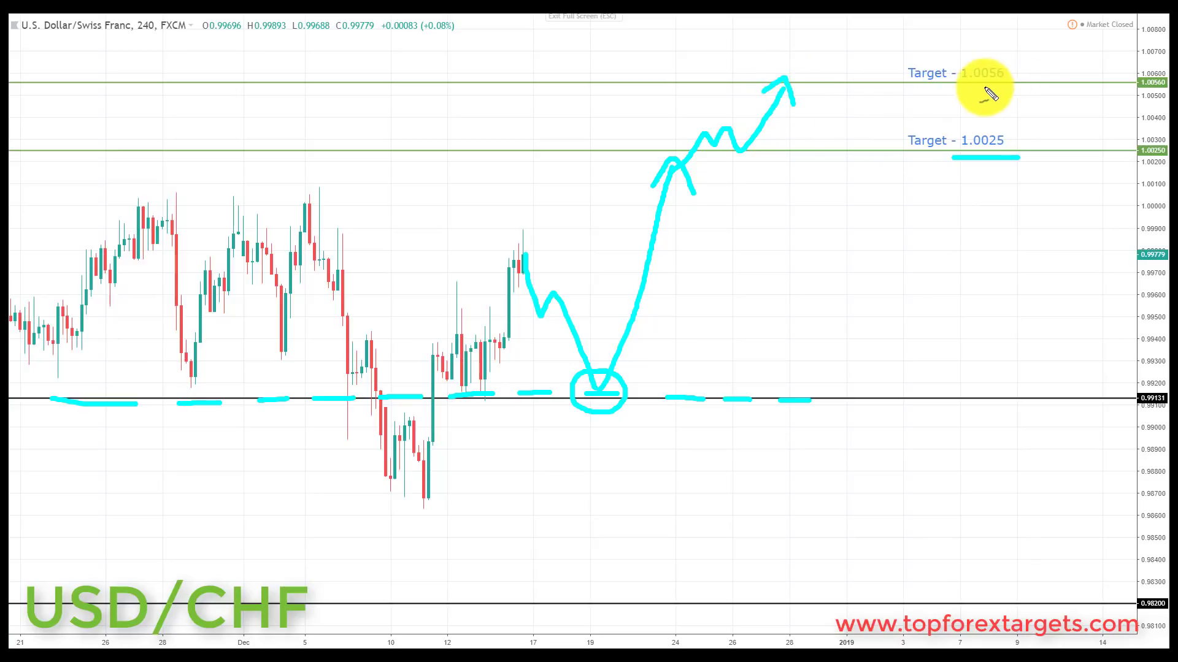
pyautogui.moveTo(959, 87); pyautogui.dragTo(1031, 89)
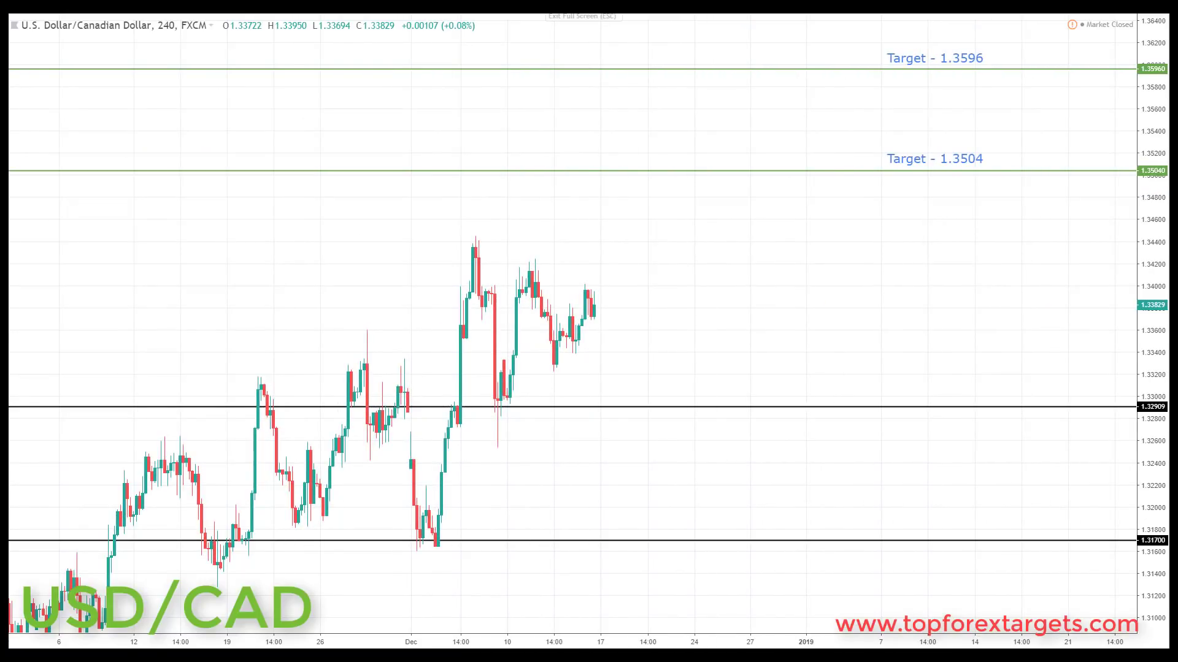
# - Dash along the 1.32909 support line and draw price dipping toward it
pyautogui.click(64, 402)
pyautogui.moveTo(153, 407)
pyautogui.mouseDown()
pyautogui.moveTo(393, 399)
pyautogui.moveTo(854, 411)
pyautogui.mouseUp()
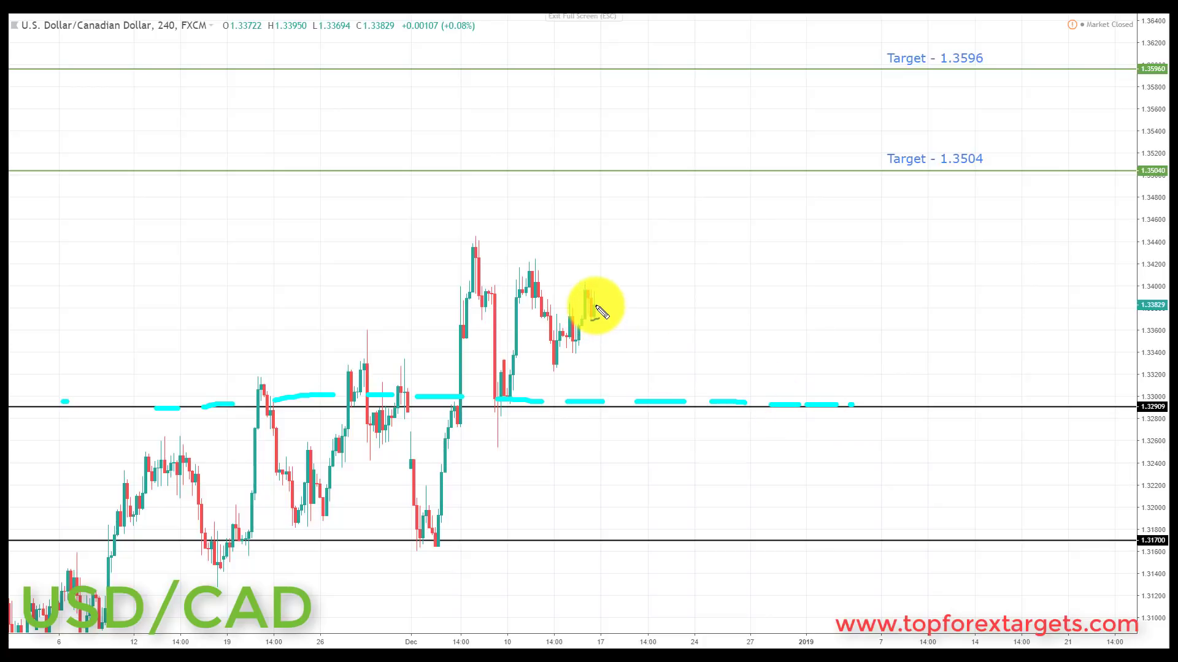
pyautogui.moveTo(596, 307)
pyautogui.mouseDown()
pyautogui.moveTo(653, 400)
pyautogui.moveTo(687, 386)
pyautogui.moveTo(696, 394)
pyautogui.moveTo(668, 391)
pyautogui.mouseUp()
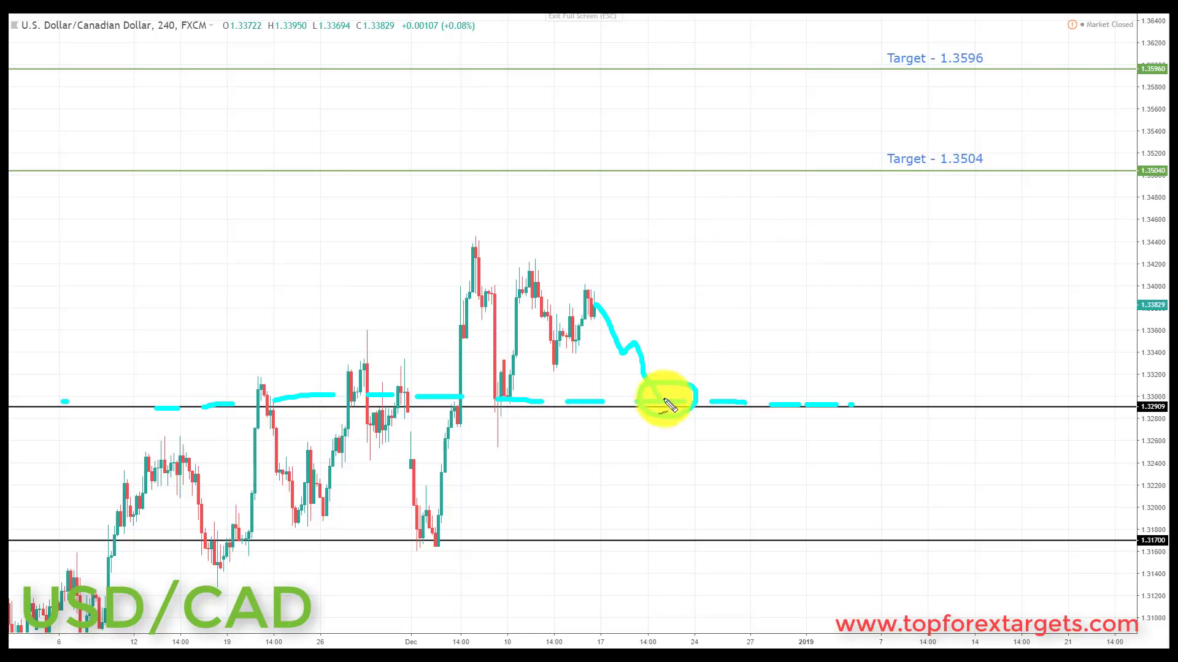
# - Draw the rise from the retest to 1.3504 and on to a 1.3596 arrowhead, underlining both targets
pyautogui.moveTo(664, 399)
pyautogui.mouseDown()
pyautogui.moveTo(739, 178)
pyautogui.moveTo(748, 201)
pyautogui.mouseUp()
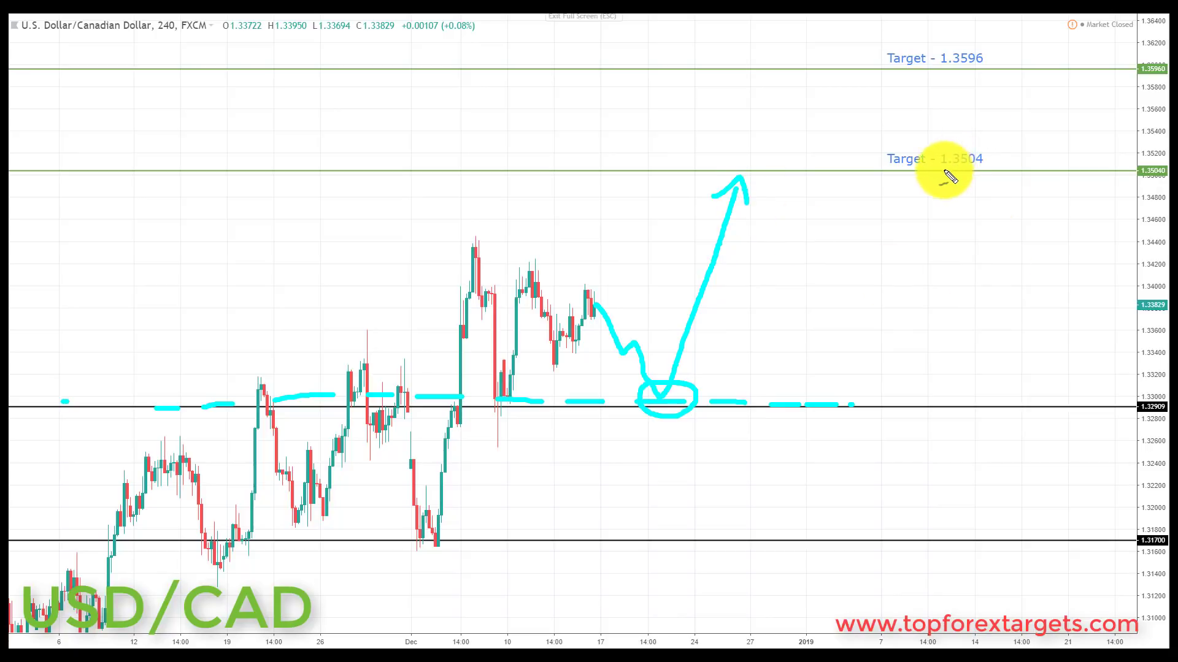
pyautogui.moveTo(936, 175); pyautogui.dragTo(993, 175)
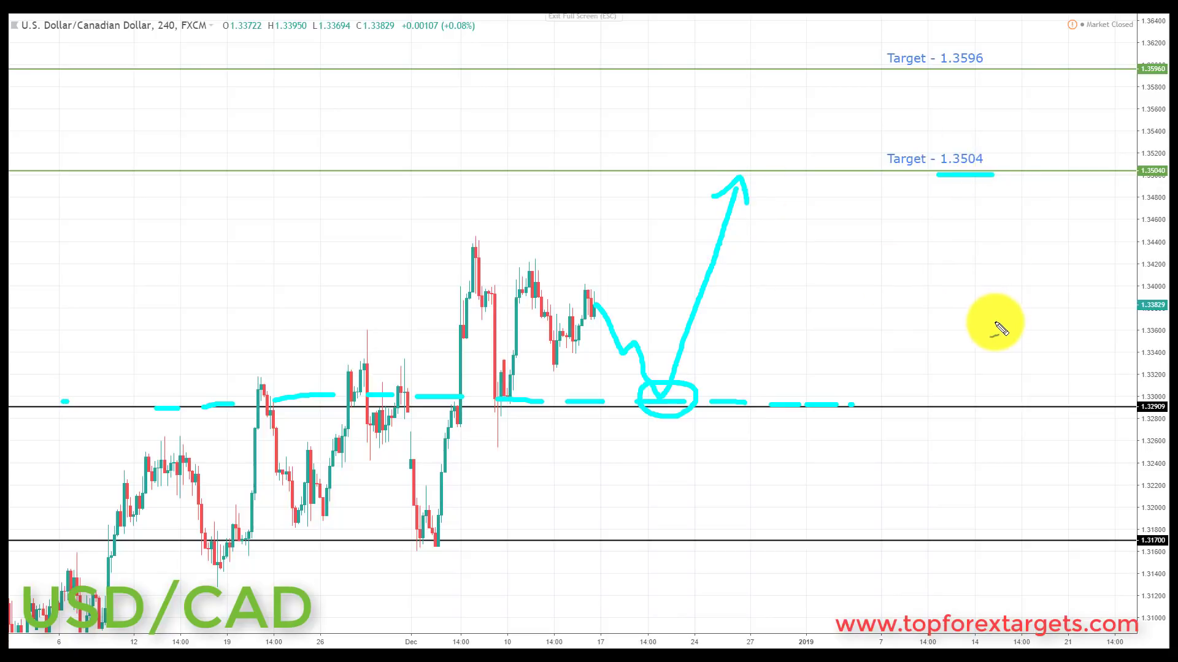
pyautogui.moveTo(738, 189)
pyautogui.mouseDown()
pyautogui.moveTo(754, 163)
pyautogui.moveTo(779, 178)
pyautogui.mouseUp()
pyautogui.moveTo(791, 130)
pyautogui.mouseDown()
pyautogui.moveTo(813, 77)
pyautogui.moveTo(787, 92)
pyautogui.moveTo(822, 110)
pyautogui.mouseUp()
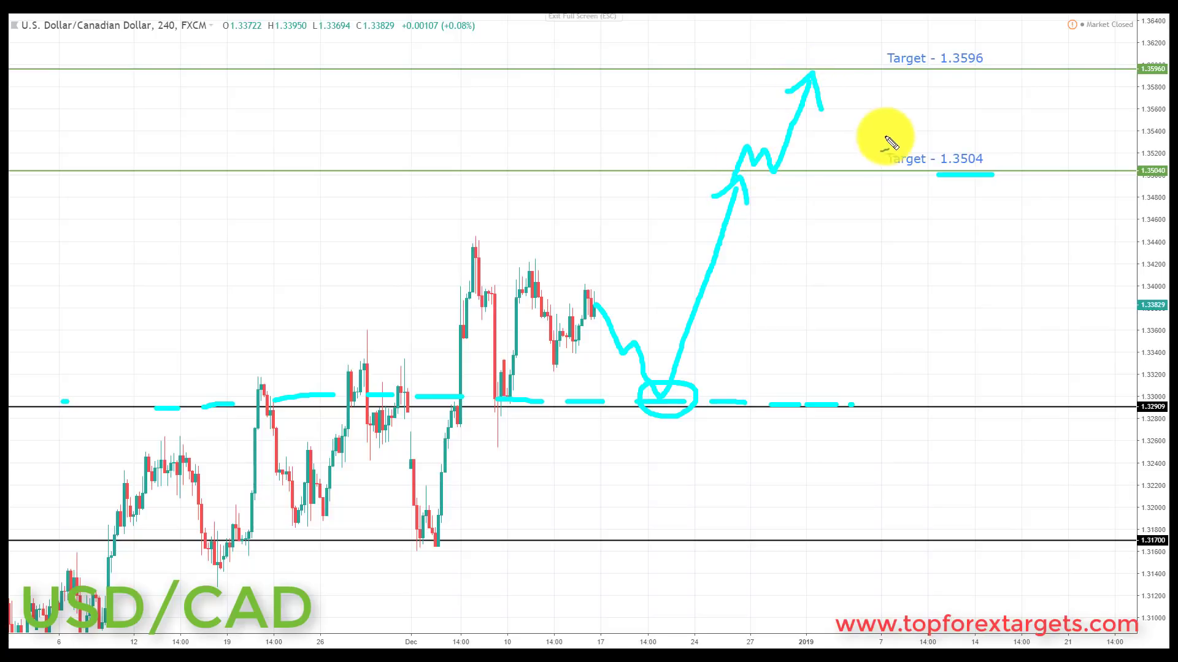
pyautogui.moveTo(934, 70); pyautogui.dragTo(998, 71)
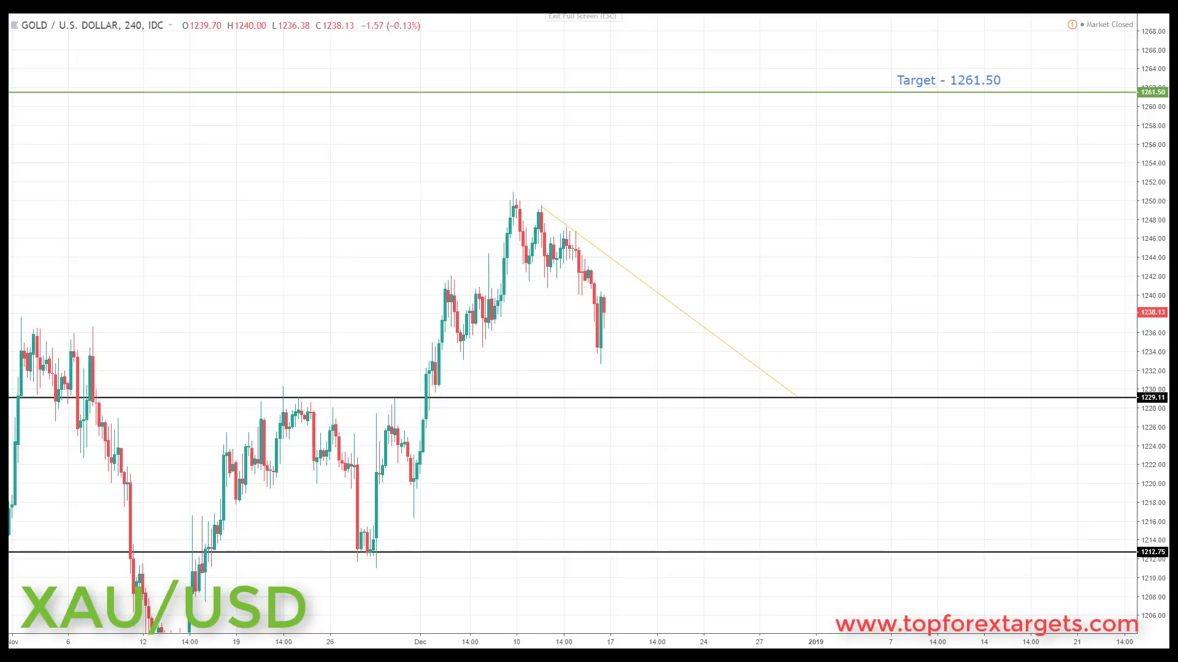
# - Dash the 1229.11 support, sketch the dip-and-rally path, and underline the 1261.50 target
pyautogui.moveTo(61, 392); pyautogui.dragTo(903, 389)
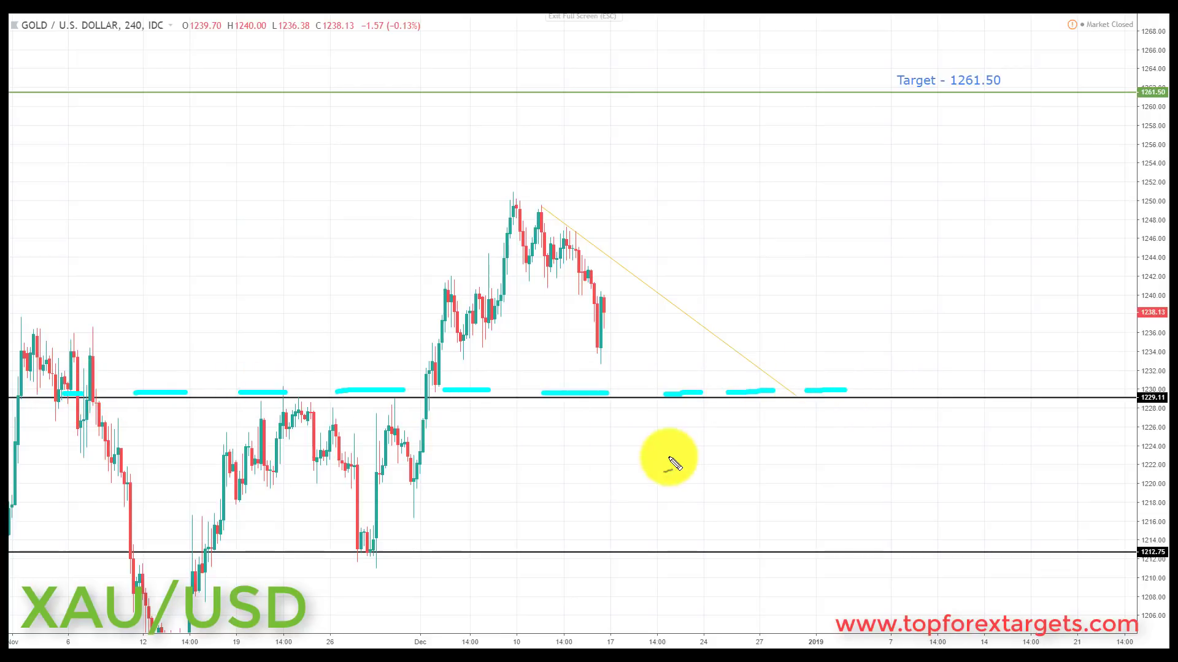
pyautogui.moveTo(604, 312)
pyautogui.mouseDown()
pyautogui.moveTo(641, 323)
pyautogui.moveTo(644, 296)
pyautogui.moveTo(678, 389)
pyautogui.moveTo(656, 394)
pyautogui.moveTo(692, 394)
pyautogui.moveTo(682, 385)
pyautogui.moveTo(668, 396)
pyautogui.moveTo(704, 275)
pyautogui.moveTo(715, 312)
pyautogui.moveTo(734, 316)
pyautogui.moveTo(804, 101)
pyautogui.moveTo(768, 114)
pyautogui.moveTo(802, 97)
pyautogui.moveTo(822, 146)
pyautogui.mouseUp()
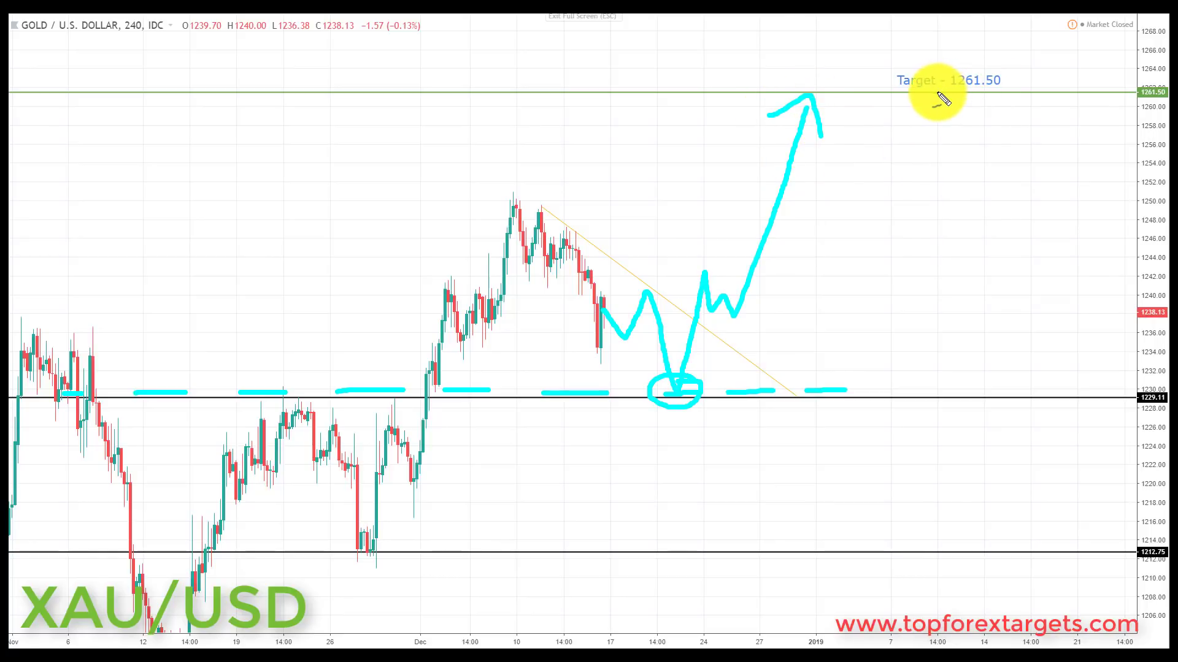
pyautogui.moveTo(936, 94); pyautogui.dragTo(996, 94)
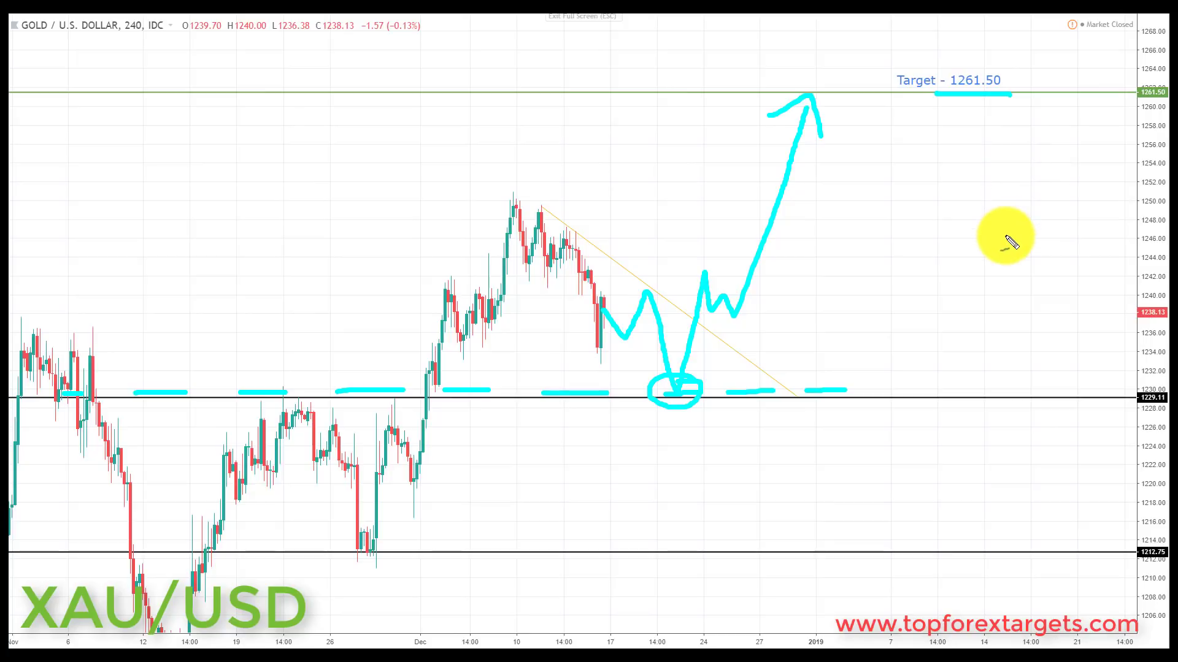